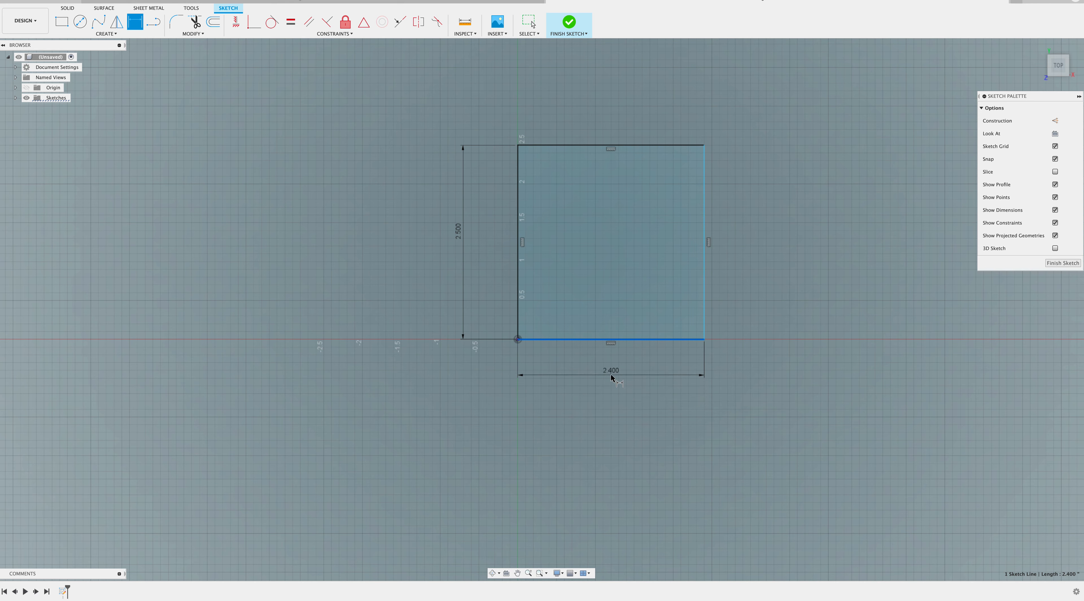
- Dimension the rectangle's lower edge to 2.5 in and finish the sketch
click(610, 376)
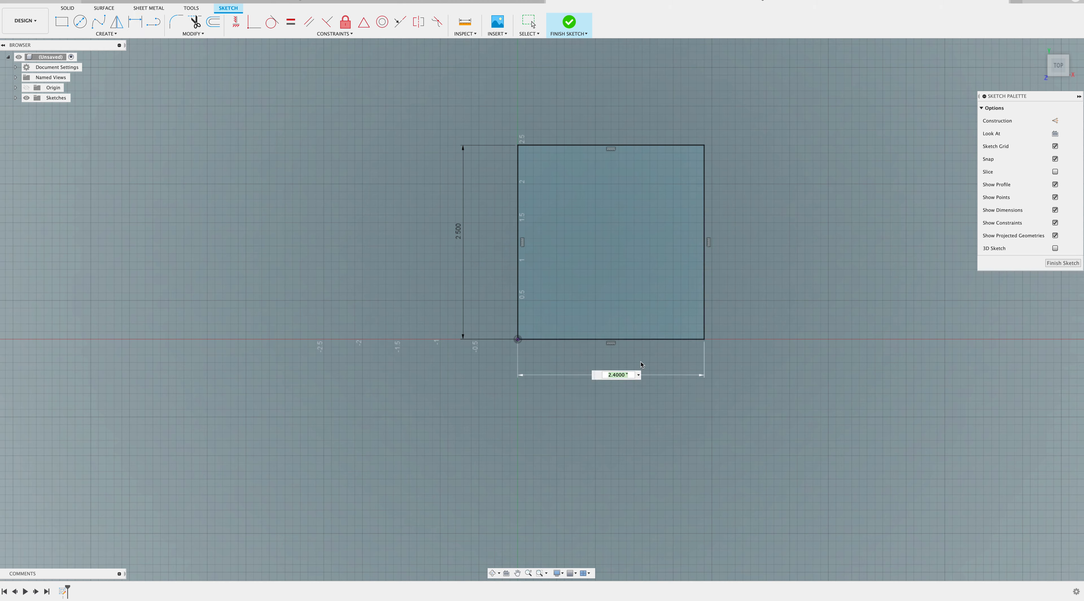
text(2.5)
key(Return)
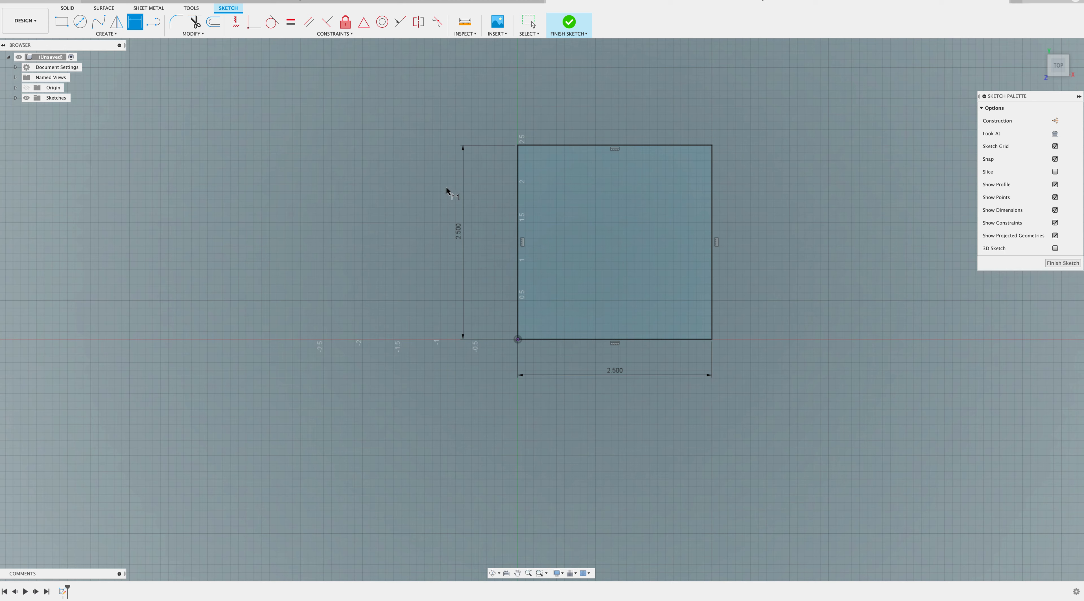
click(568, 26)
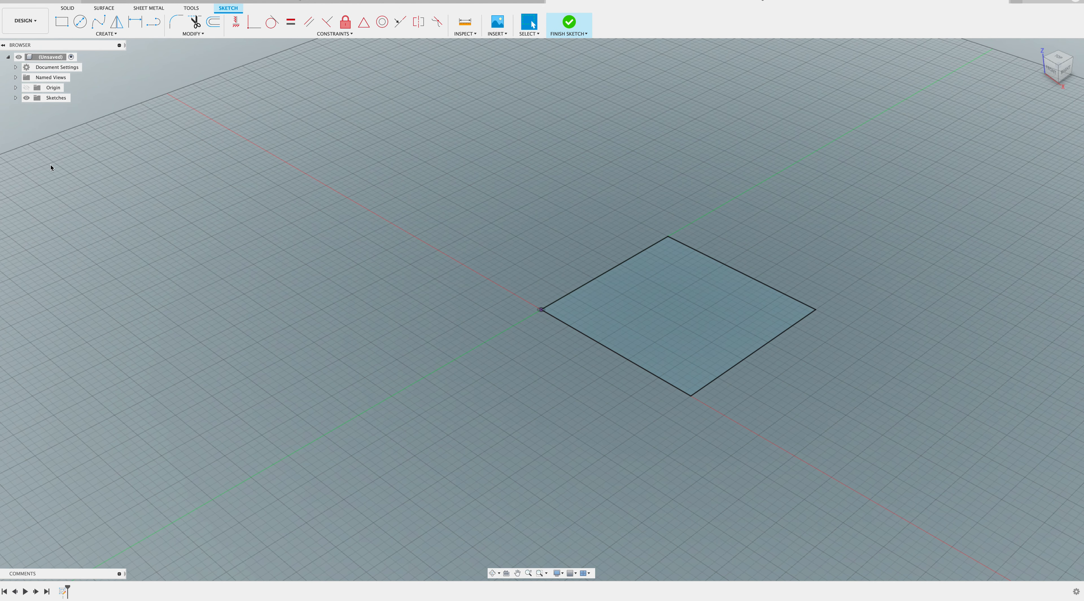
- Examine the document's active units setting and its available unit types without changing the unit
click(16, 67)
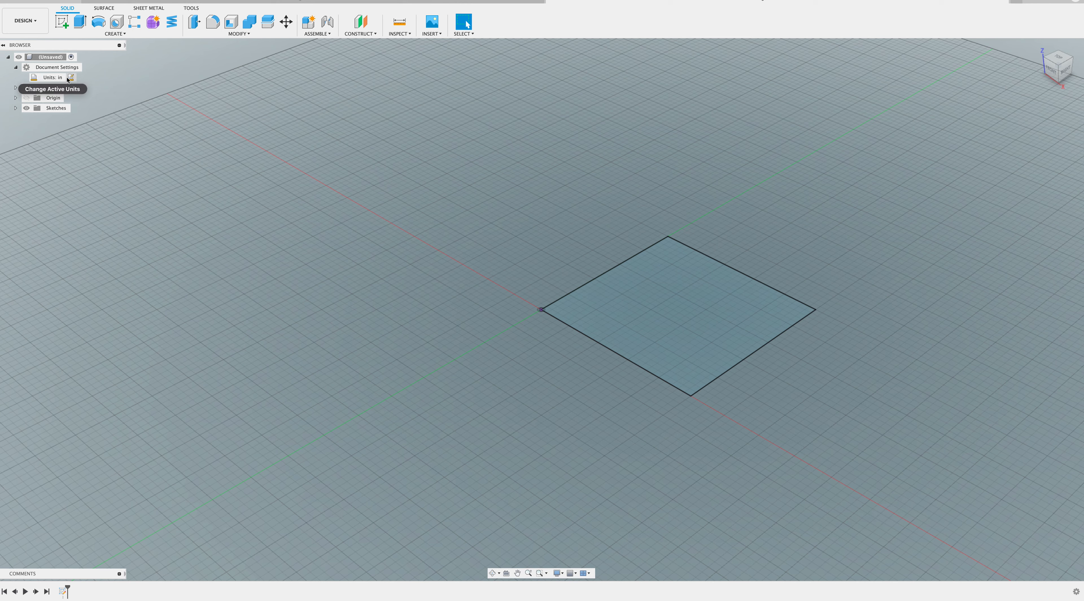
click(15, 67)
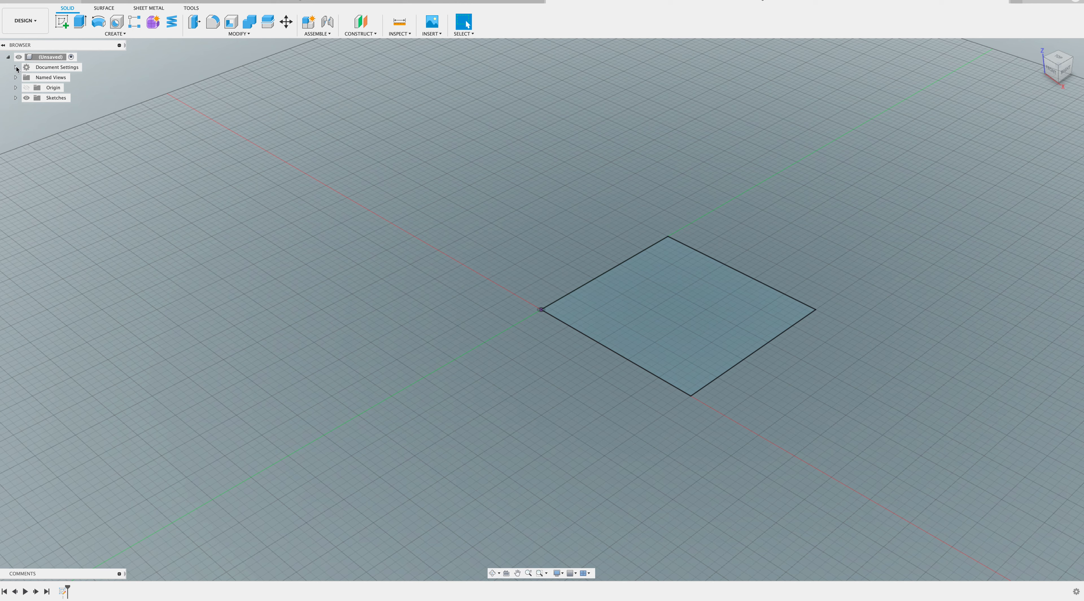
click(16, 67)
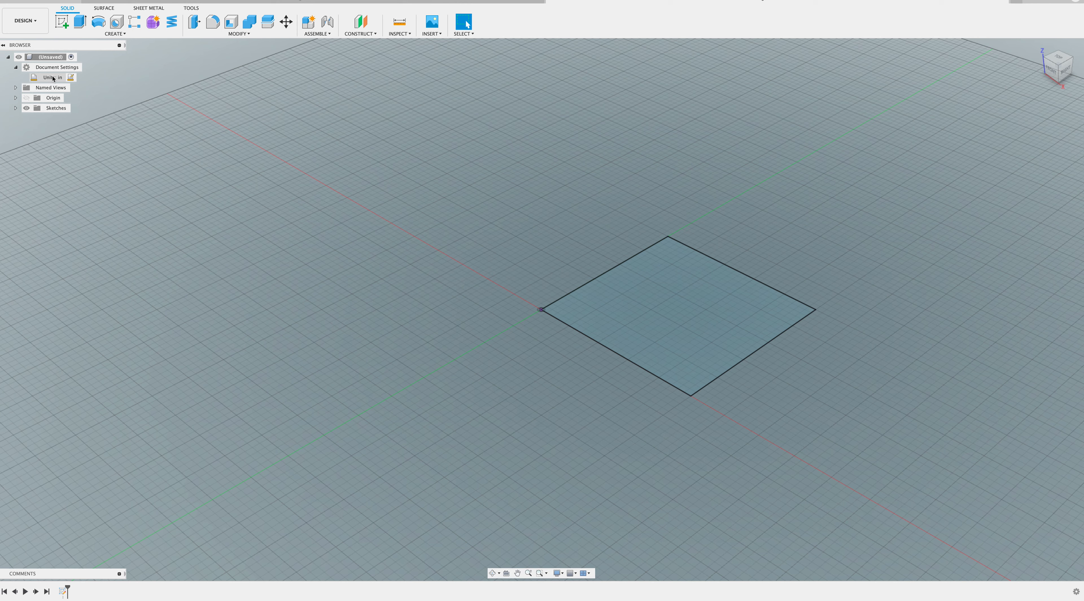
click(71, 78)
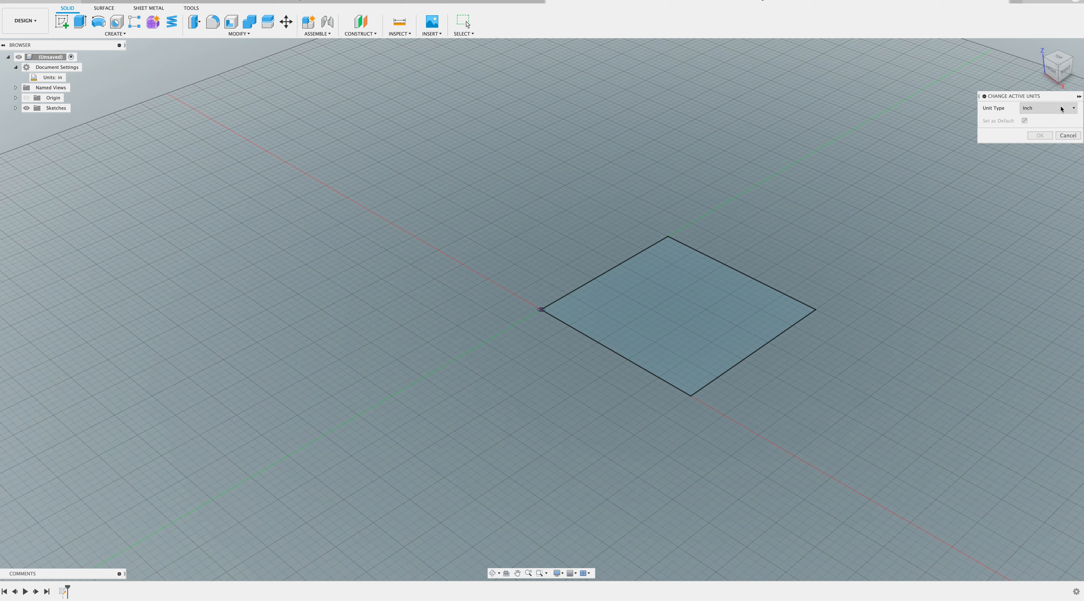
click(1047, 108)
click(1037, 147)
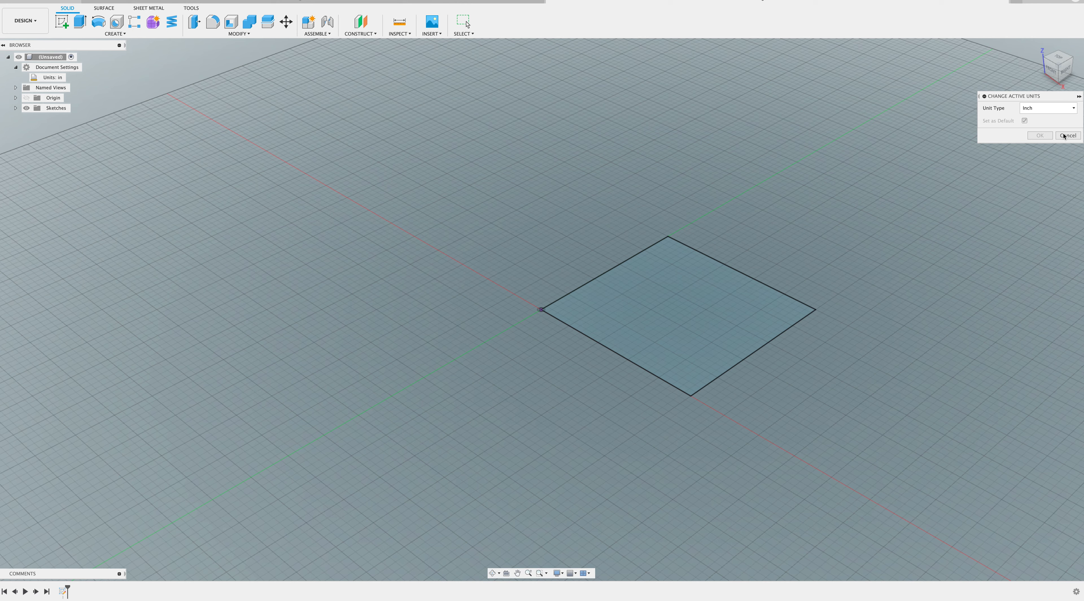
click(1049, 136)
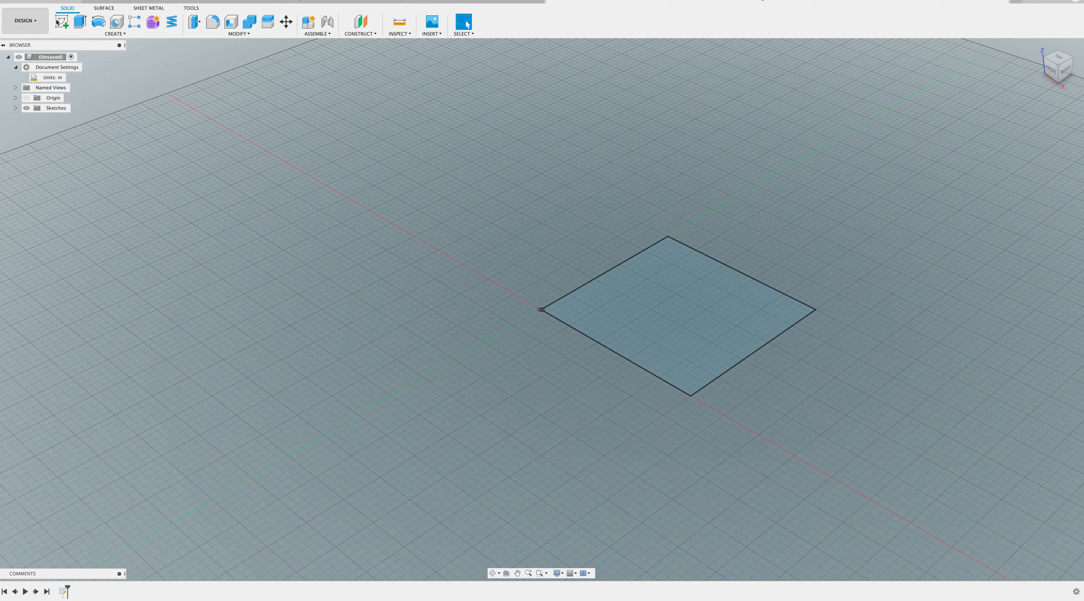
- Extrude the square profile 2.5 in upward as a new body
click(80, 21)
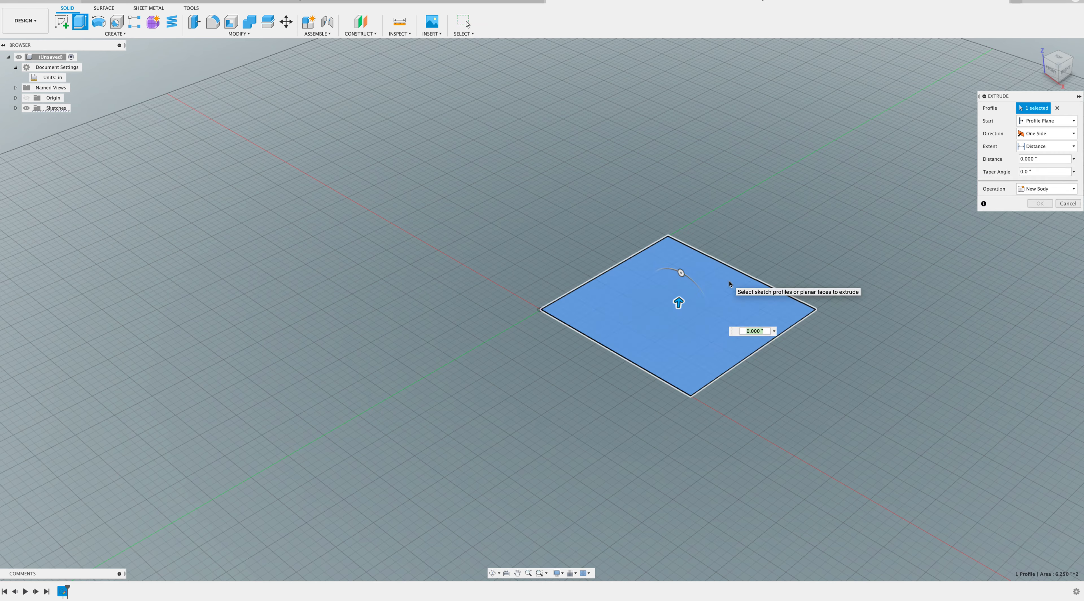
text(2.5)
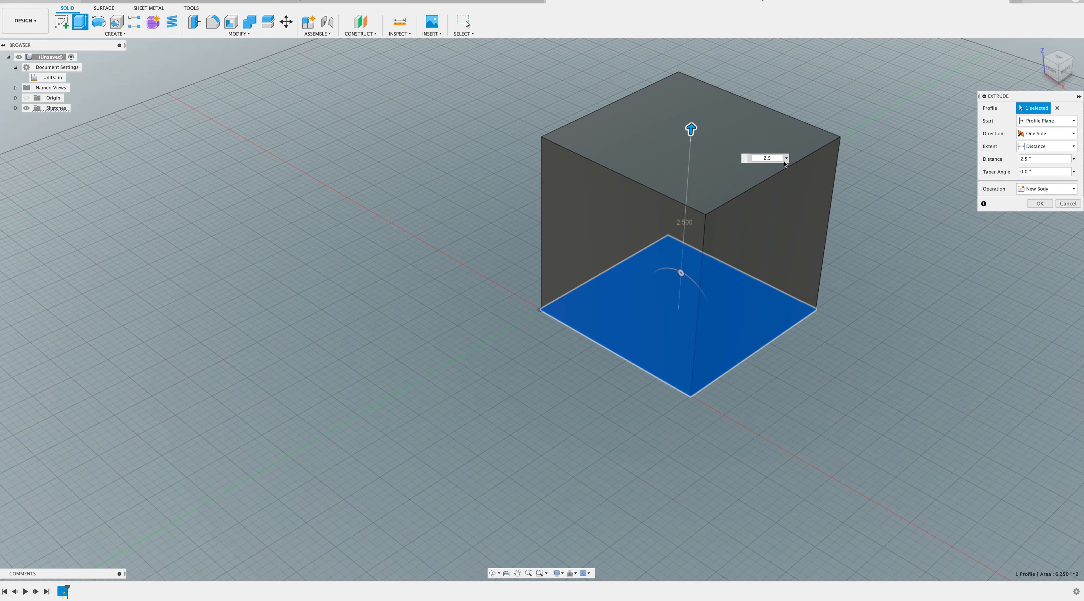
click(1040, 203)
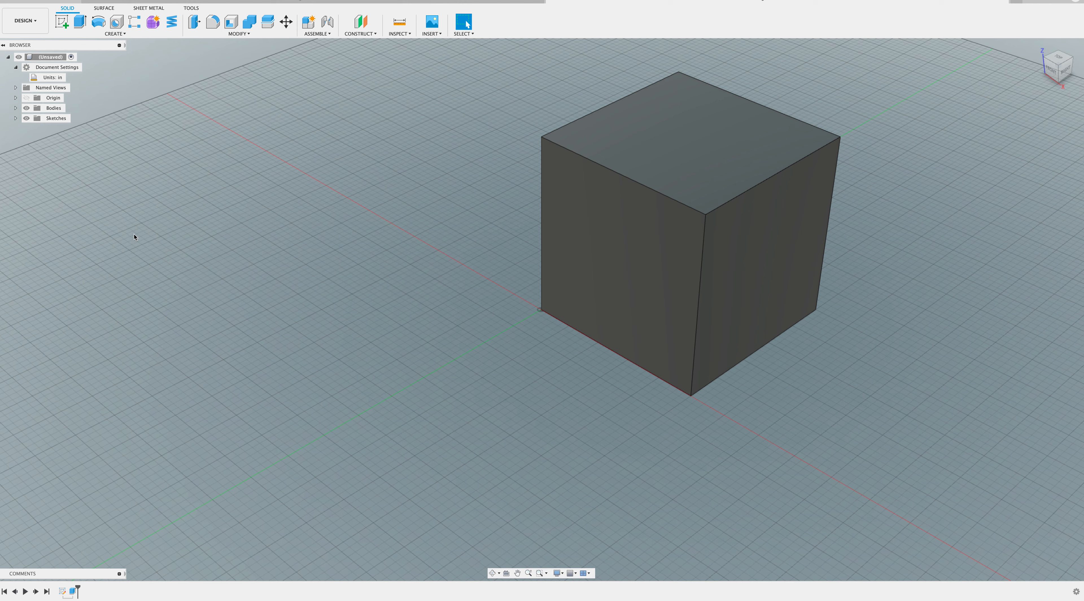
- Sketch a 0.5 in diameter circle at the centre of the cube's top face and finish the sketch
click(61, 21)
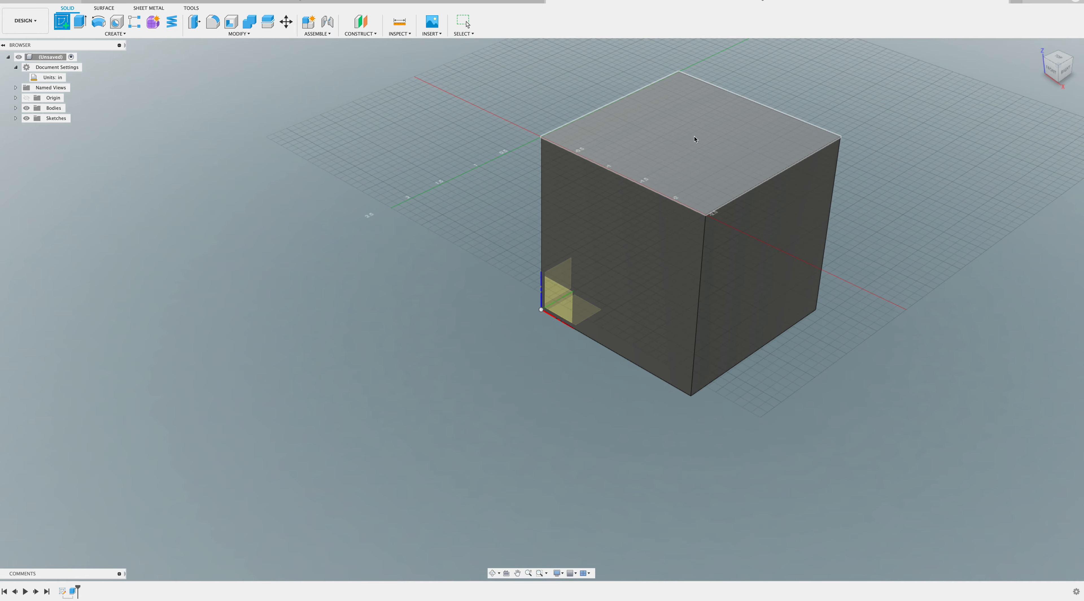
click(681, 144)
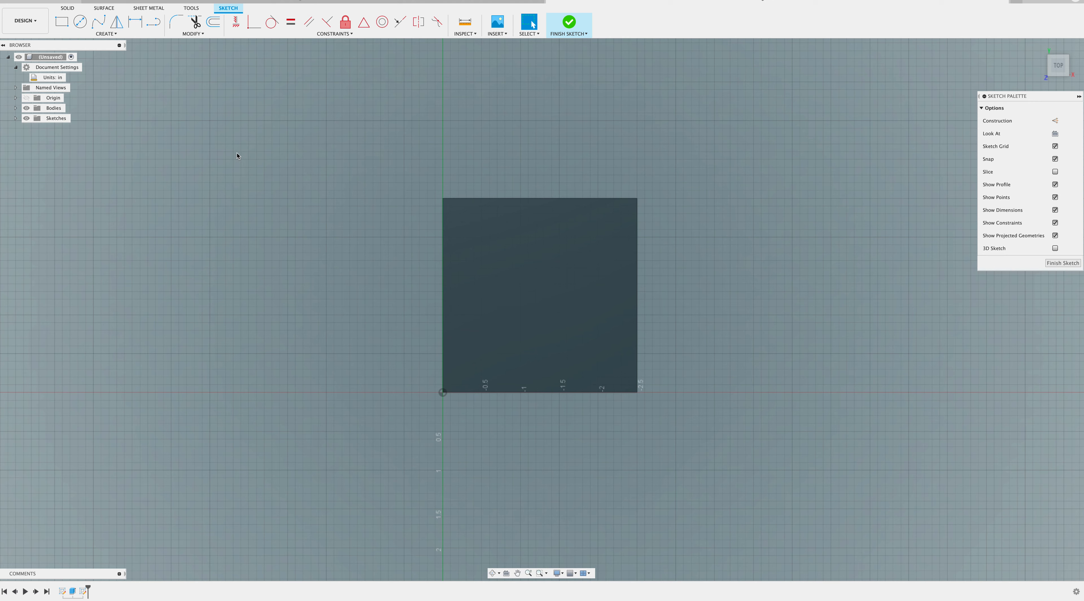
click(81, 21)
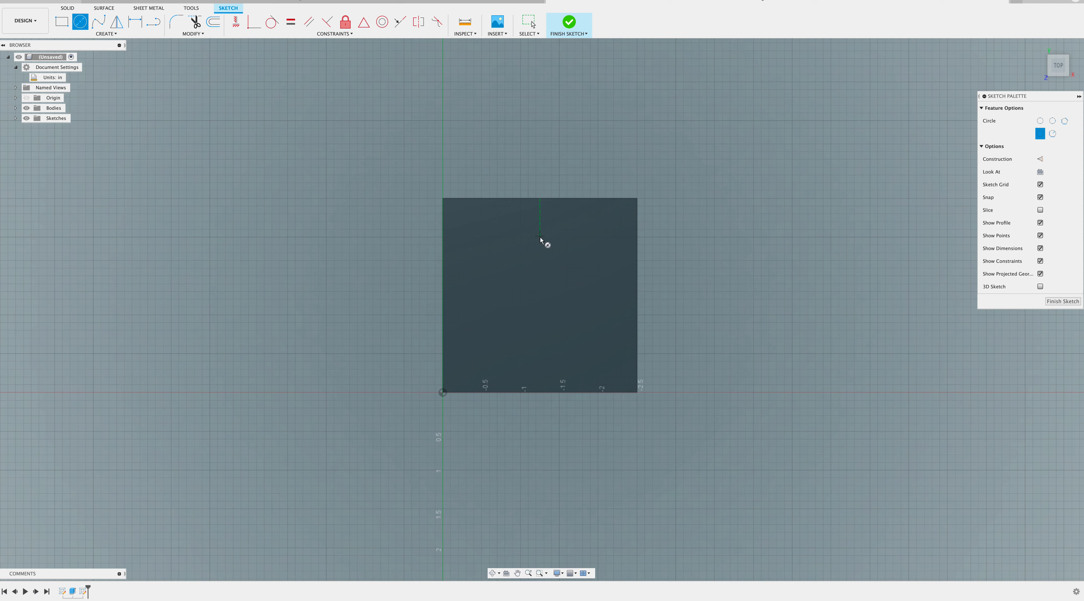
click(540, 296)
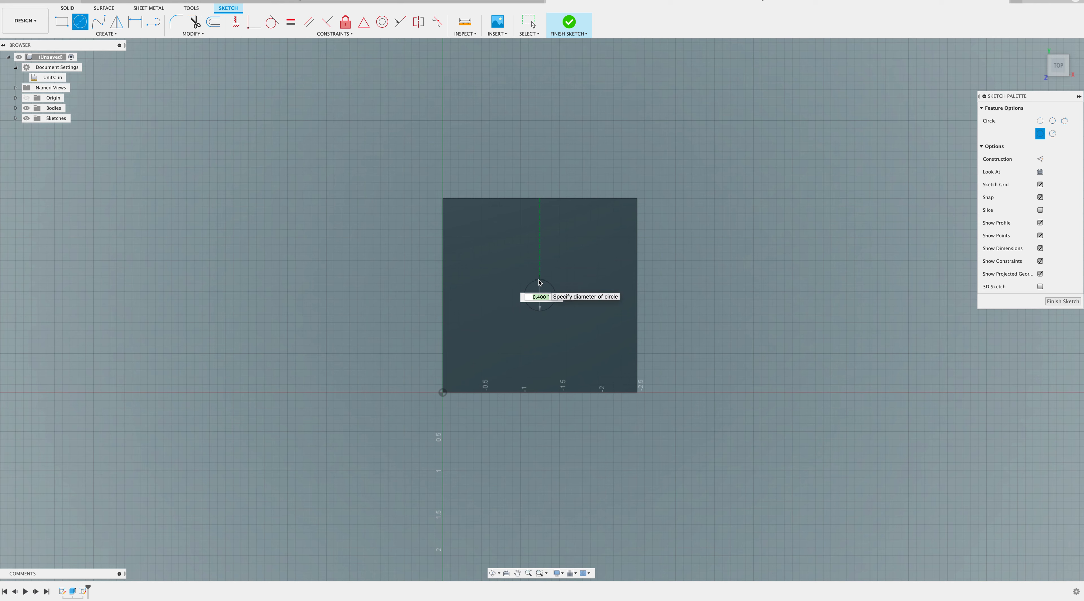
text(.5)
key(Return)
key(Return)
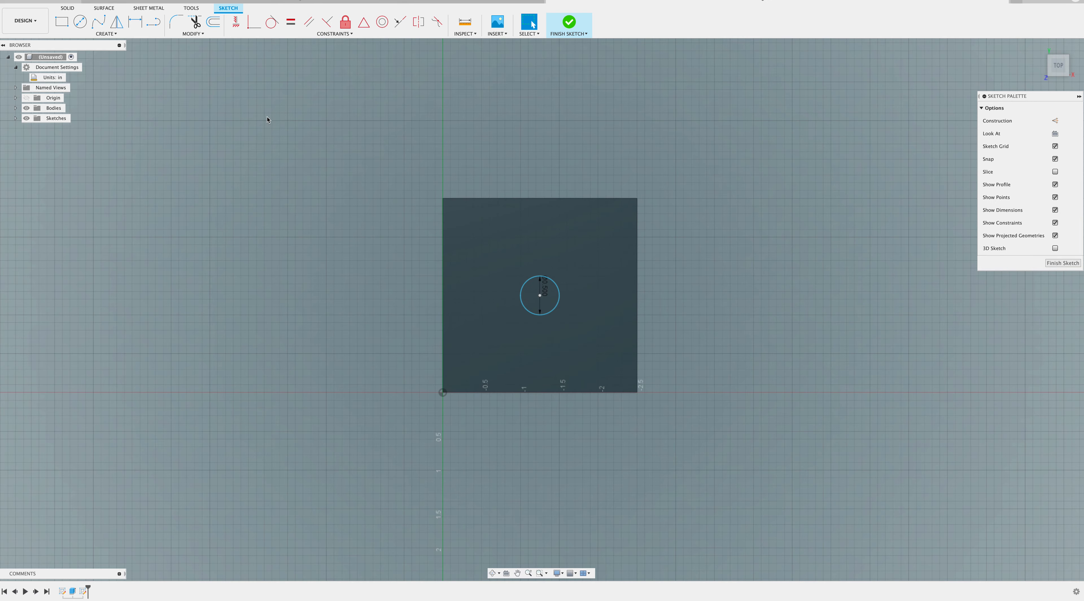
click(574, 25)
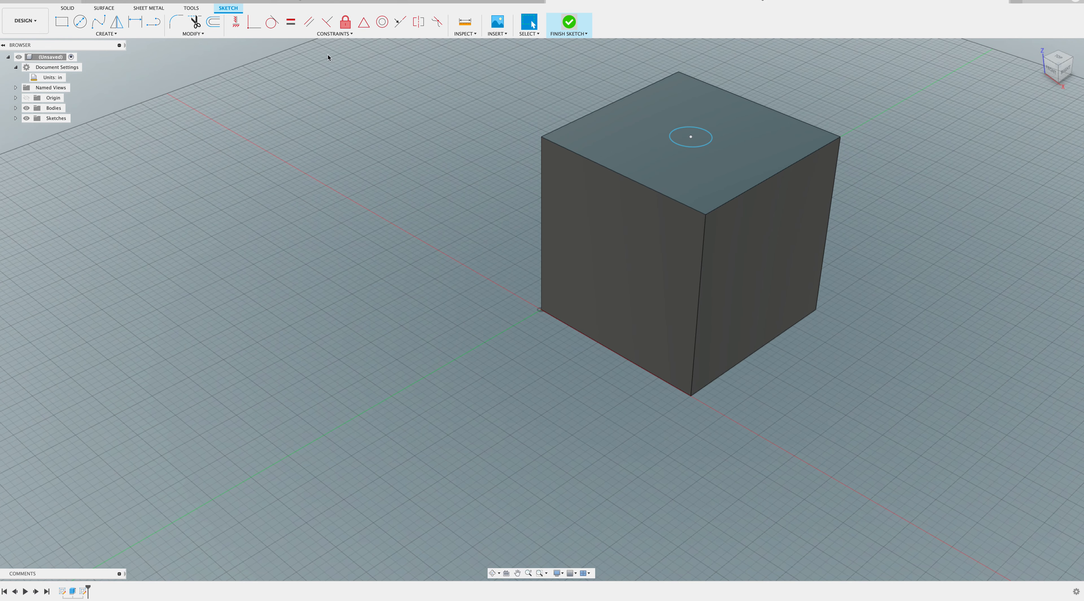
- Extrude the top-face circle -0.1 in as a cut into the cube
click(79, 22)
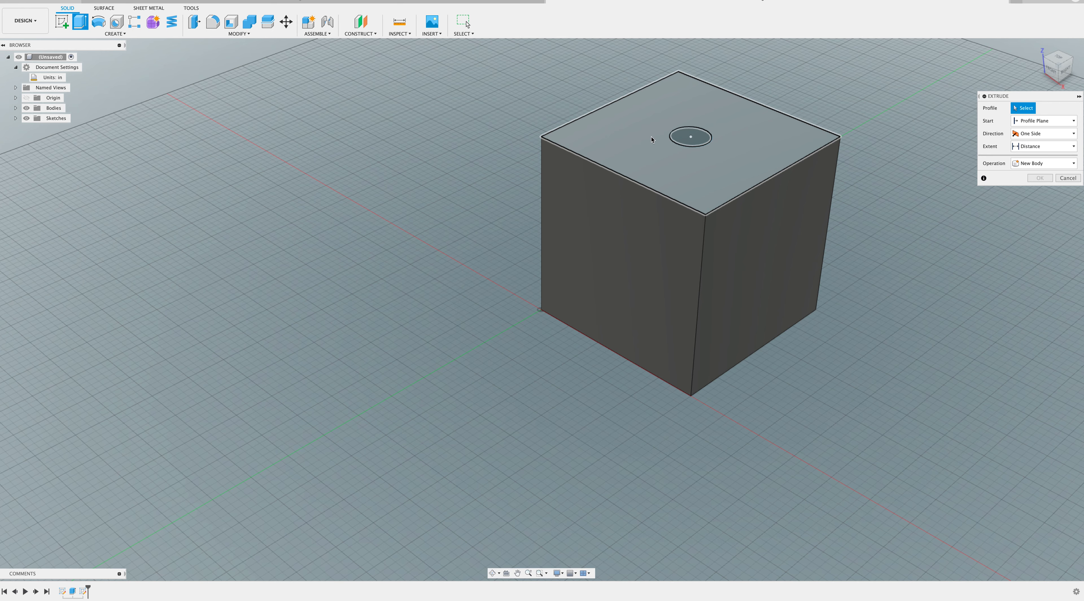
click(678, 140)
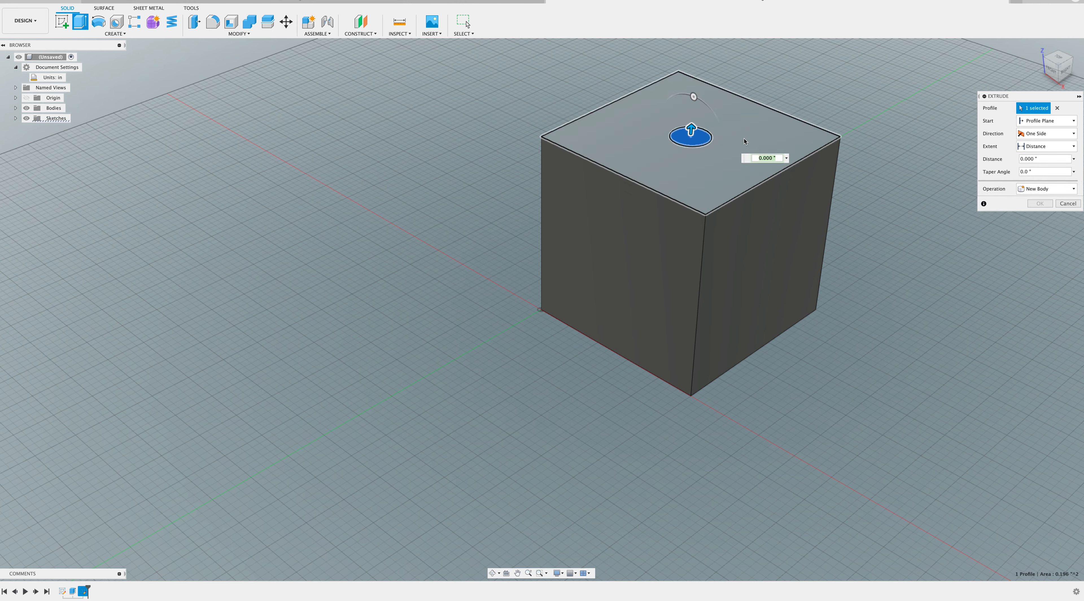
drag(690, 128, 690, 138)
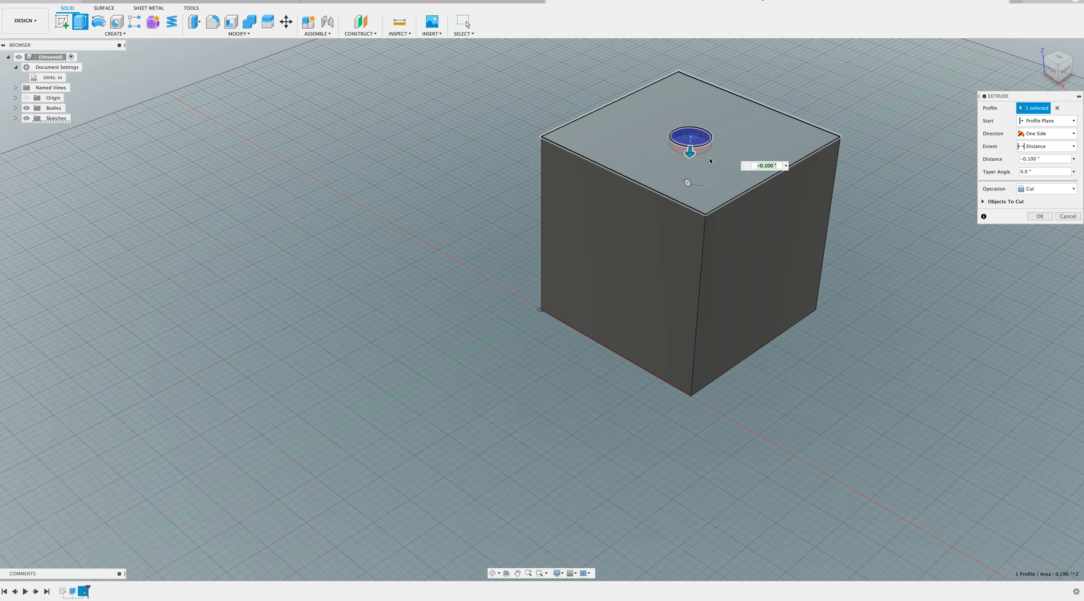
click(1039, 216)
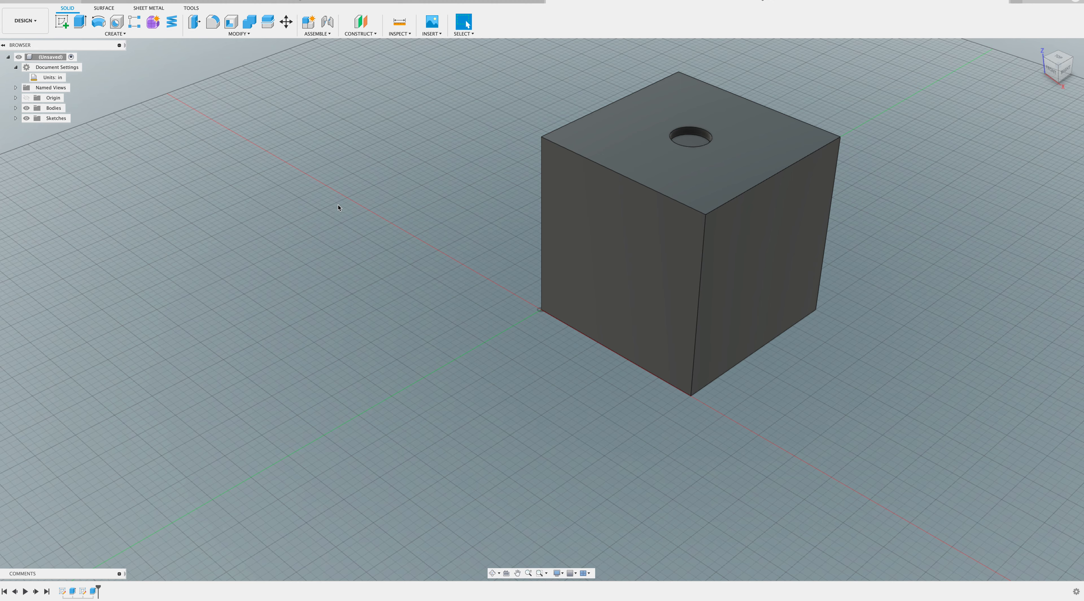
- Start a new sketch on the cube's bottom face
click(62, 21)
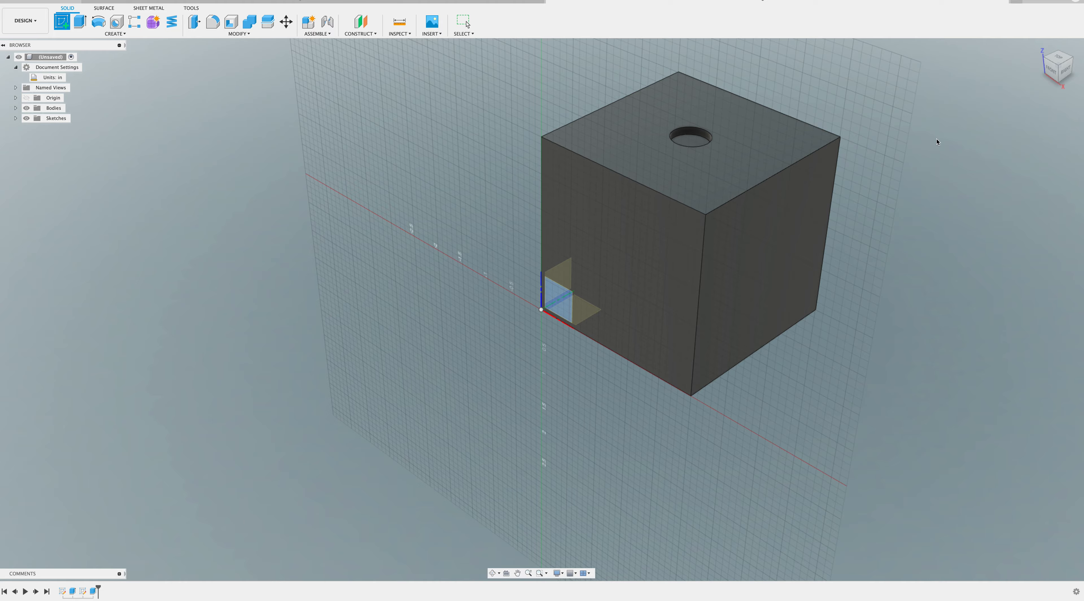
click(493, 574)
mouse_move(501, 473)
mouse_down()
mouse_move(508, 416)
mouse_move(498, 410)
mouse_move(497, 471)
mouse_move(503, 416)
mouse_move(499, 471)
mouse_move(528, 409)
mouse_move(550, 410)
mouse_up()
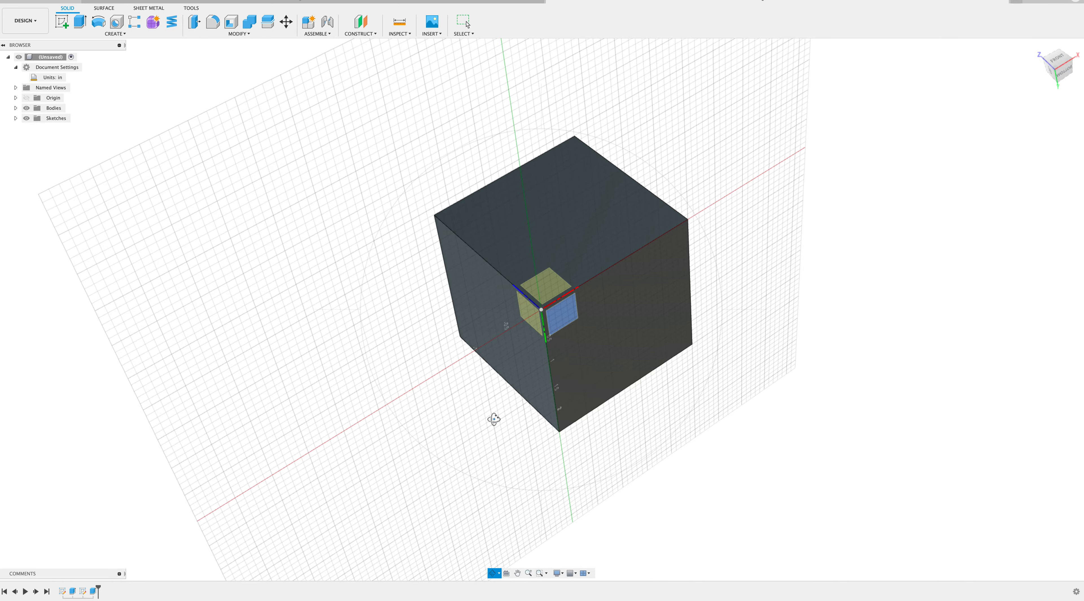
drag(494, 419, 477, 395)
click(595, 203)
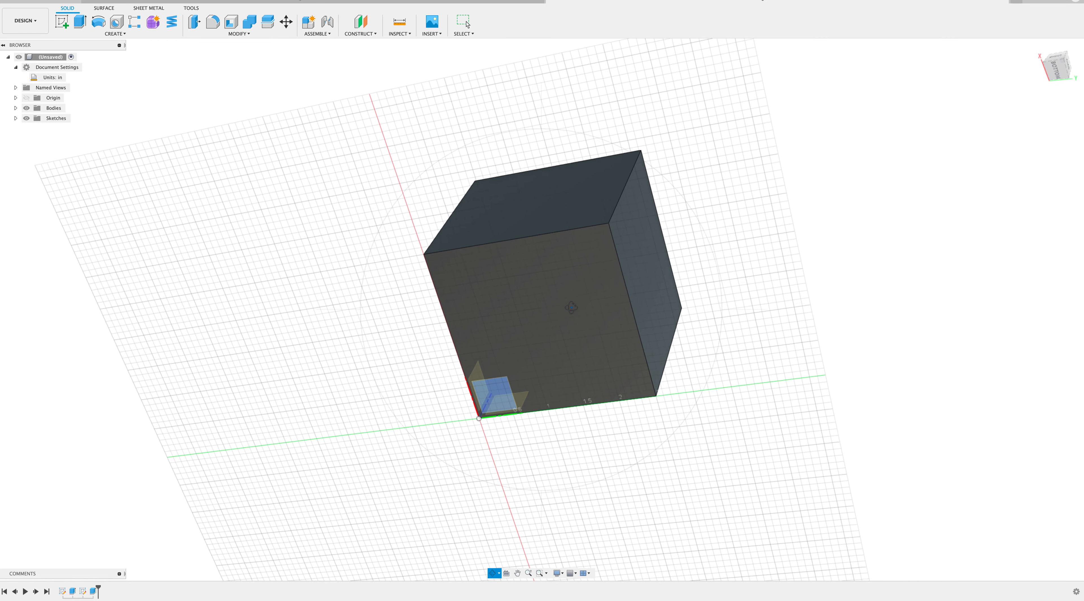
click(828, 291)
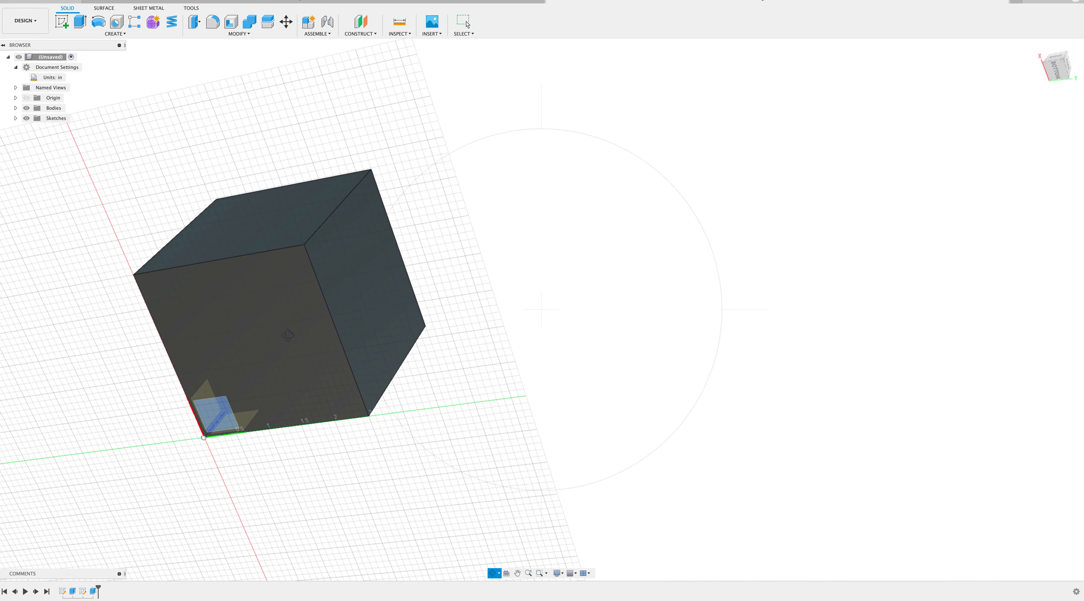
click(264, 335)
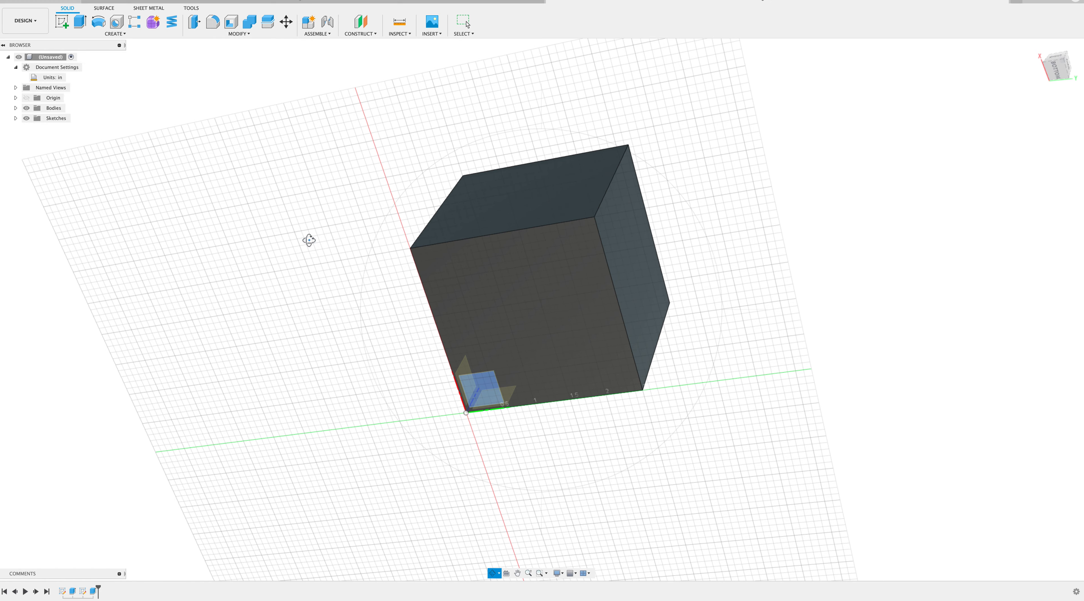
key(Escape)
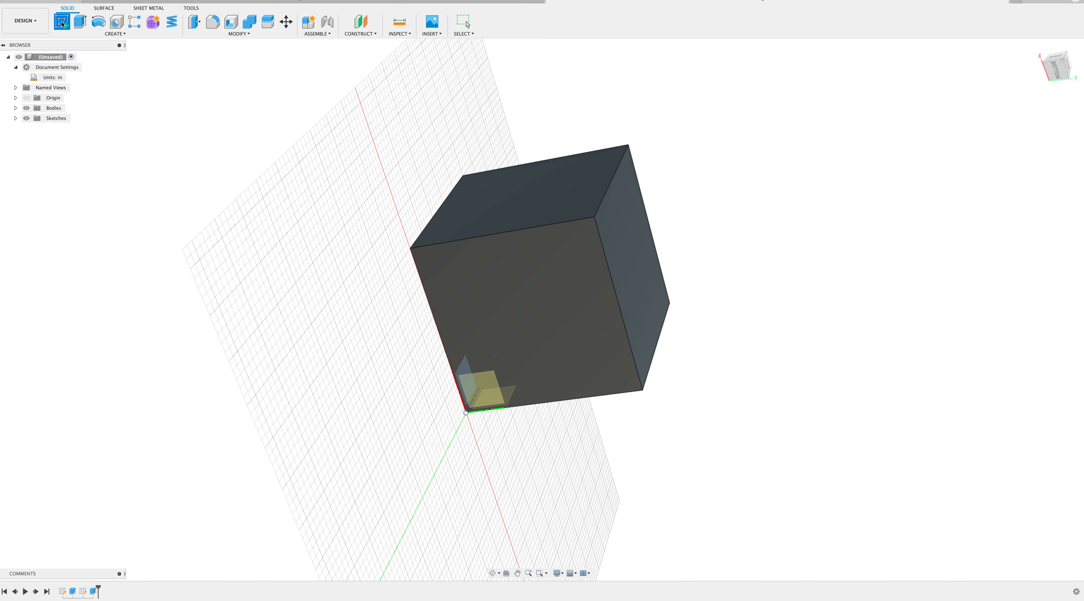
click(490, 290)
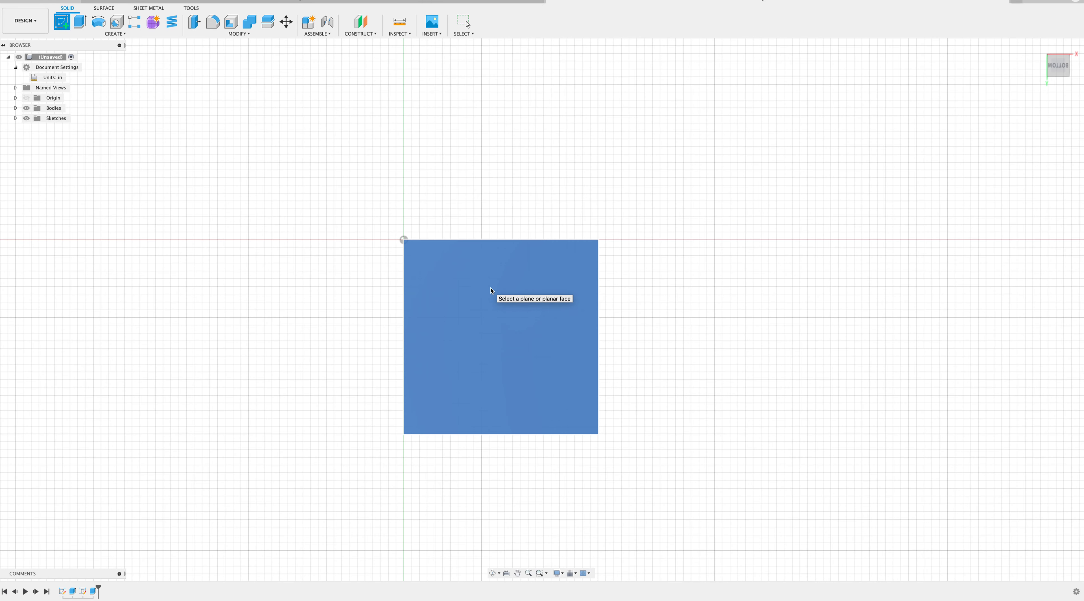
- Draw a 0.5 in diameter circle on the bottom face near the corner at the origin
click(79, 21)
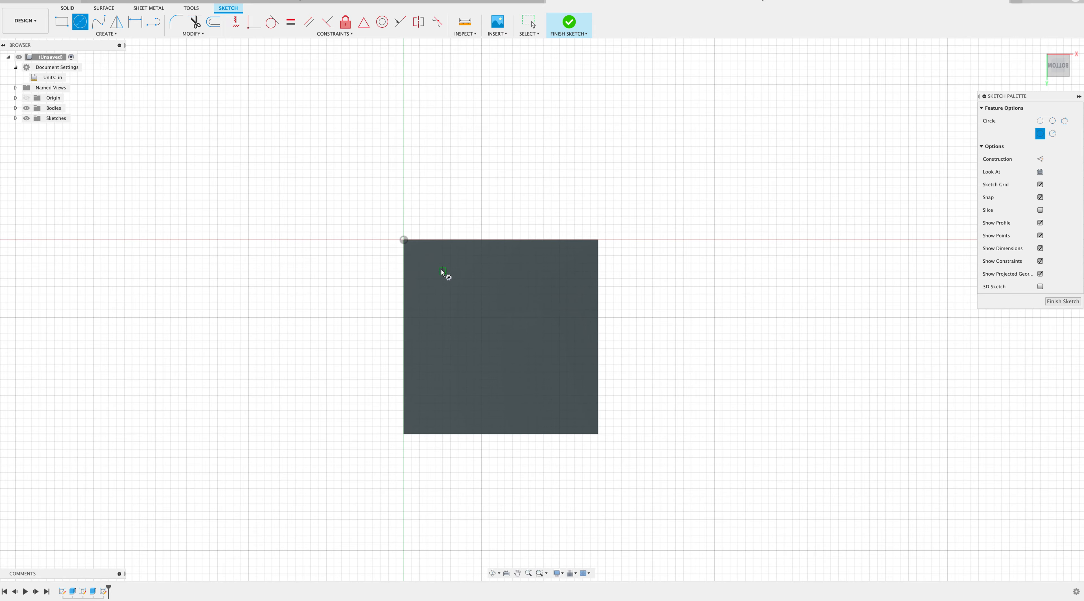
scroll(441, 272, up, 5)
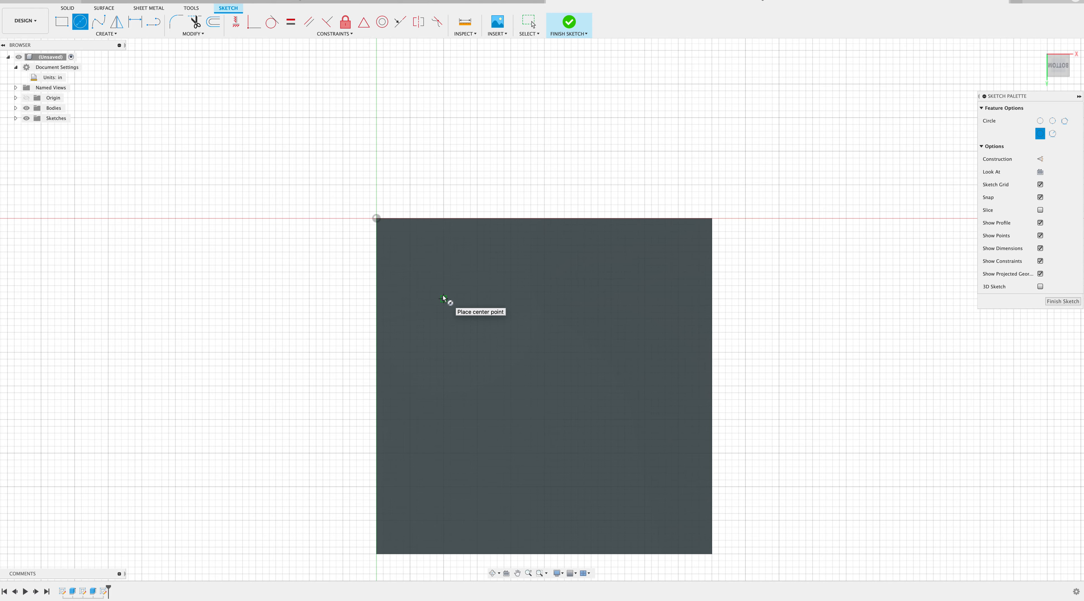
scroll(443, 296, down, 1)
scroll(443, 296, up, 1)
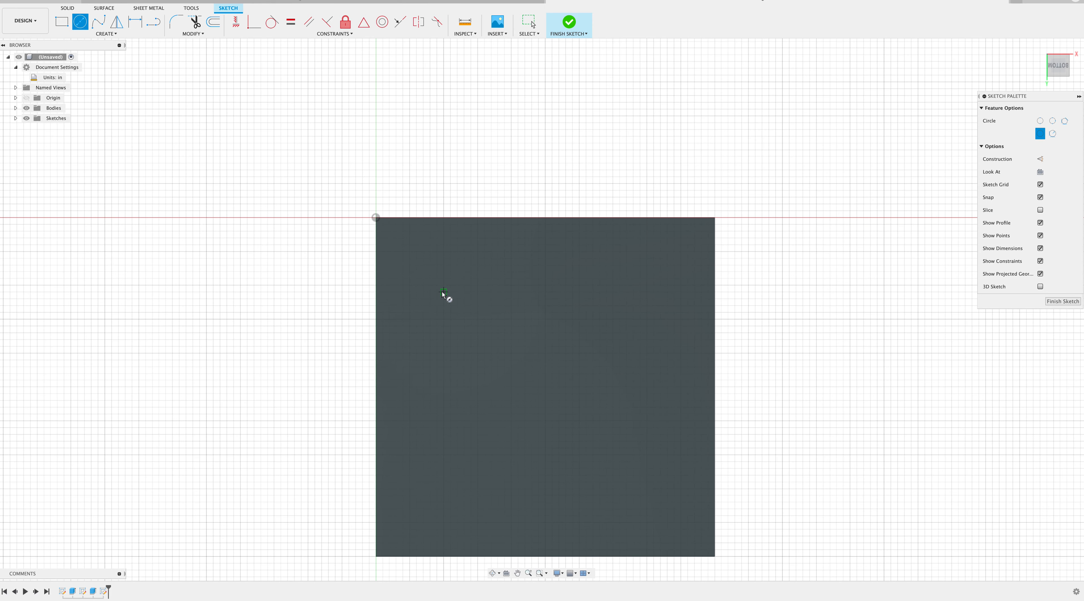
click(443, 285)
text(.)
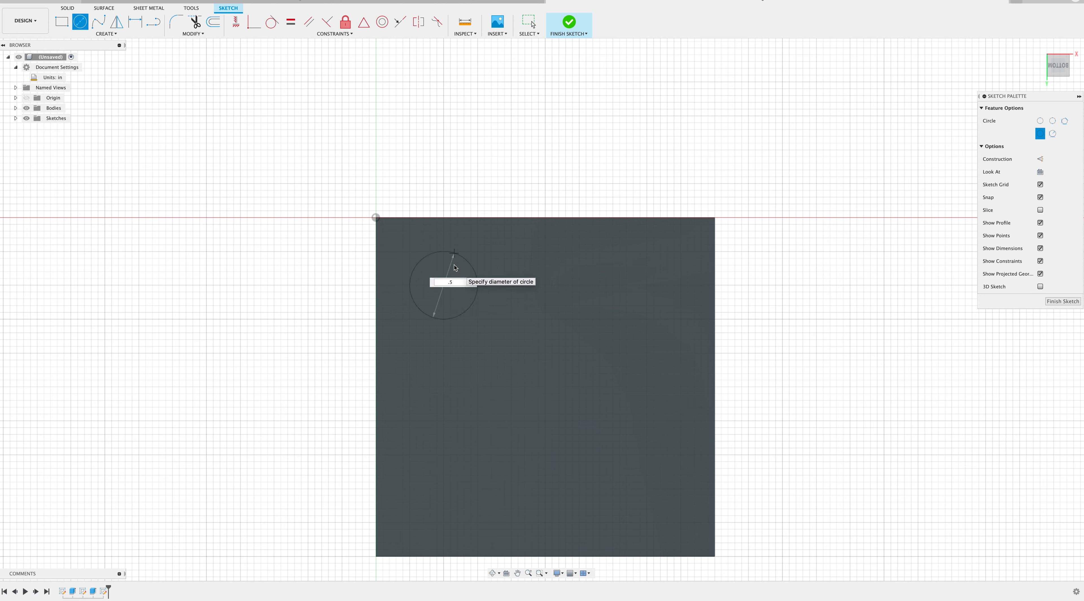
text(5)
key(Return)
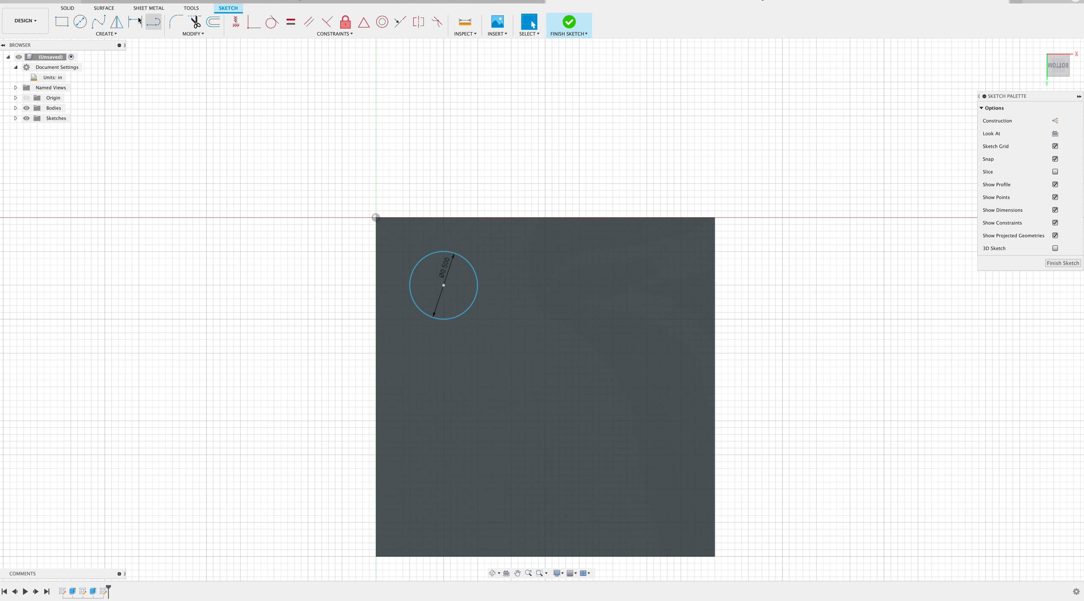
- Draw a second 0.5 in diameter circle near the bottom face's corner diagonally opposite the origin and finish the sketch
click(80, 22)
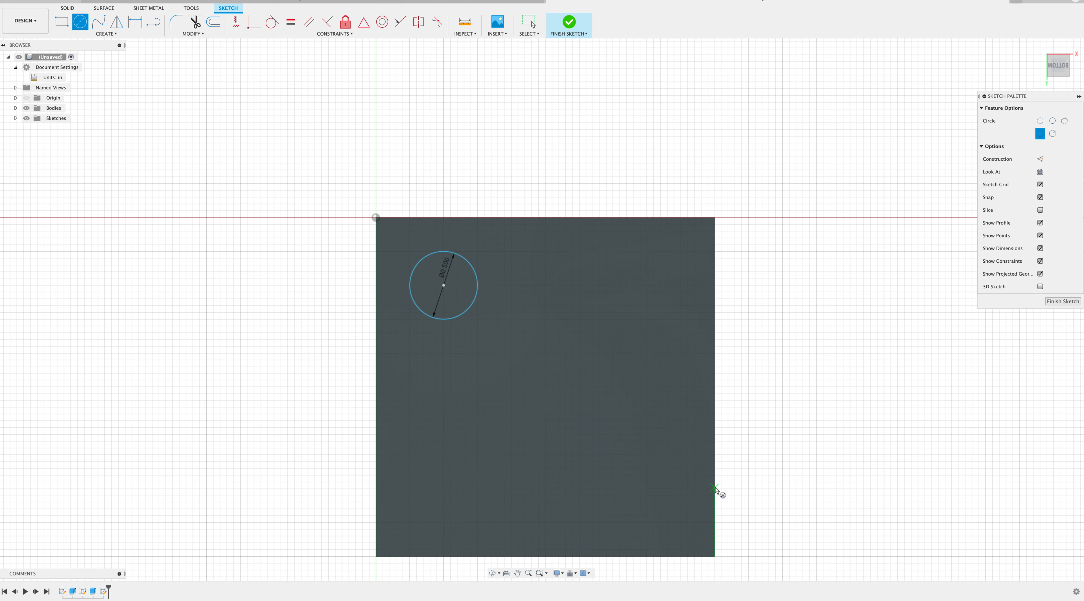
click(647, 488)
text(.5)
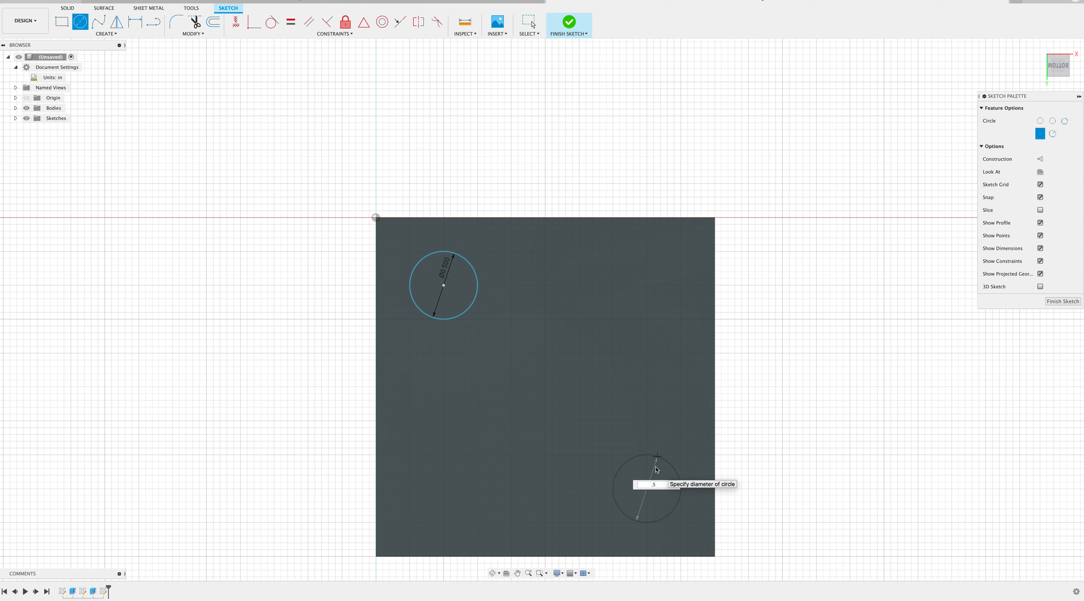
key(Return)
key(Escape)
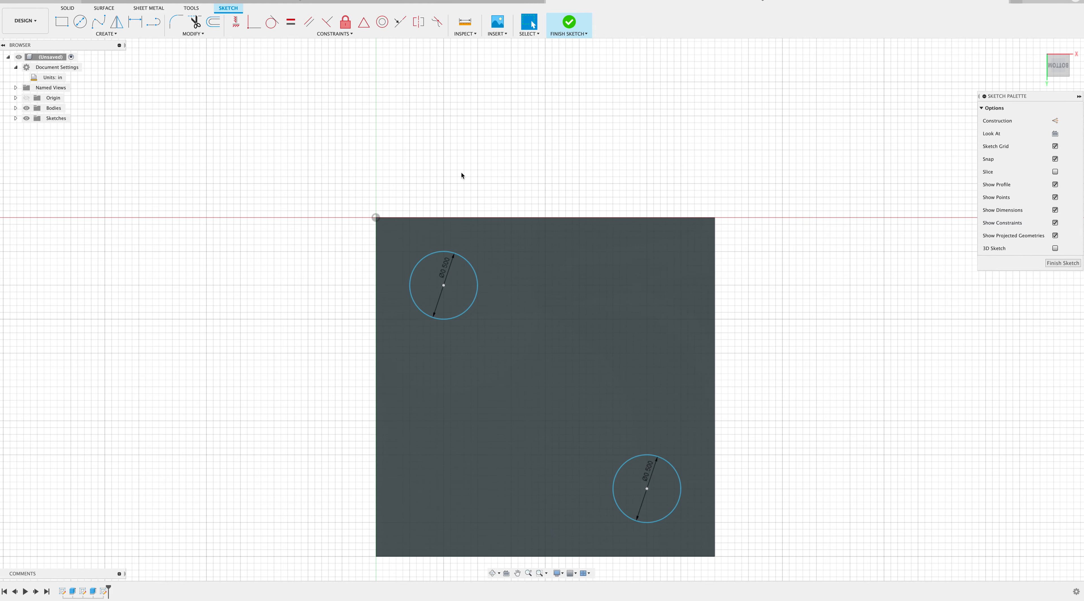
click(568, 26)
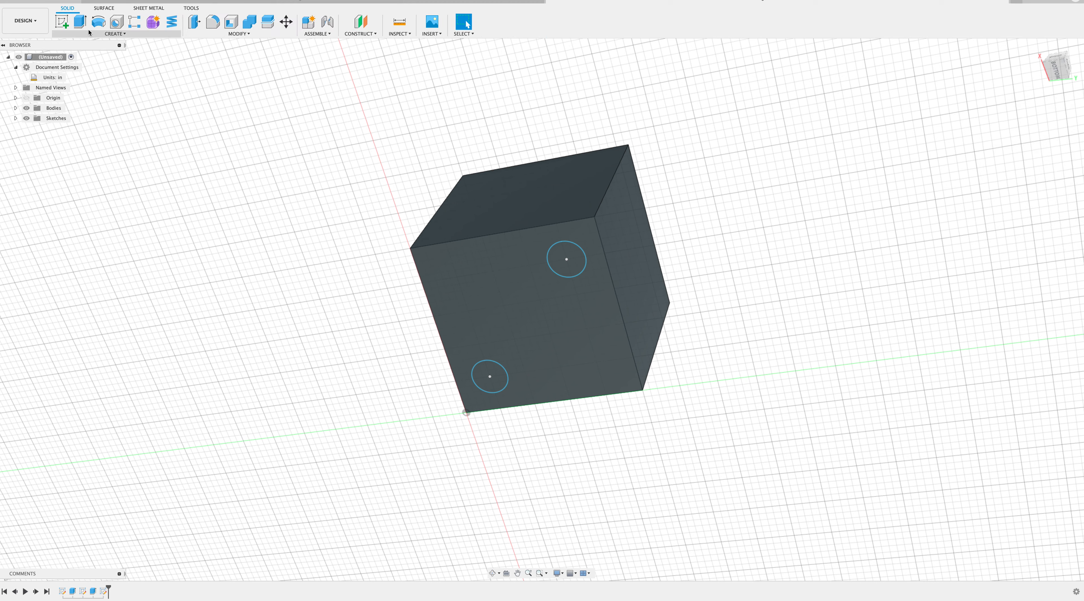
- Extrude both bottom-face circles -0.1 in as a cut into the cube
click(84, 28)
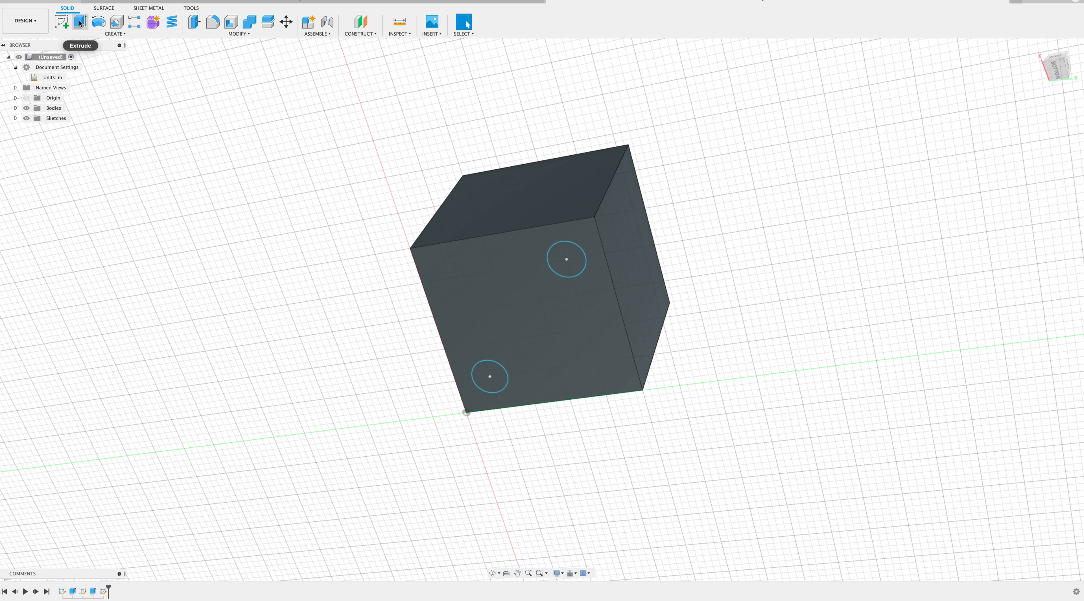
click(80, 24)
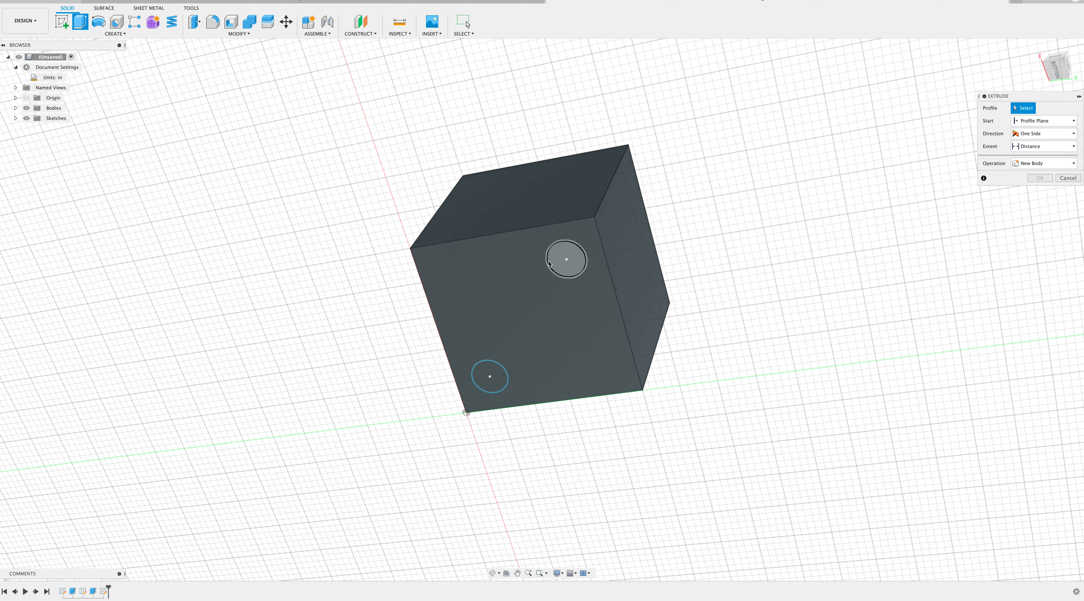
click(557, 262)
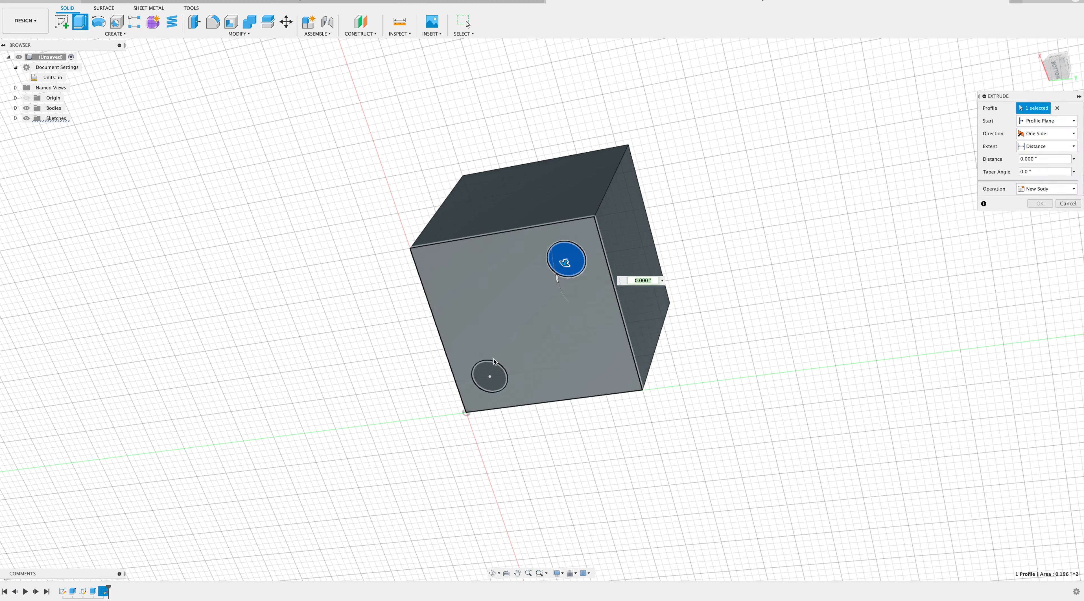
click(490, 373)
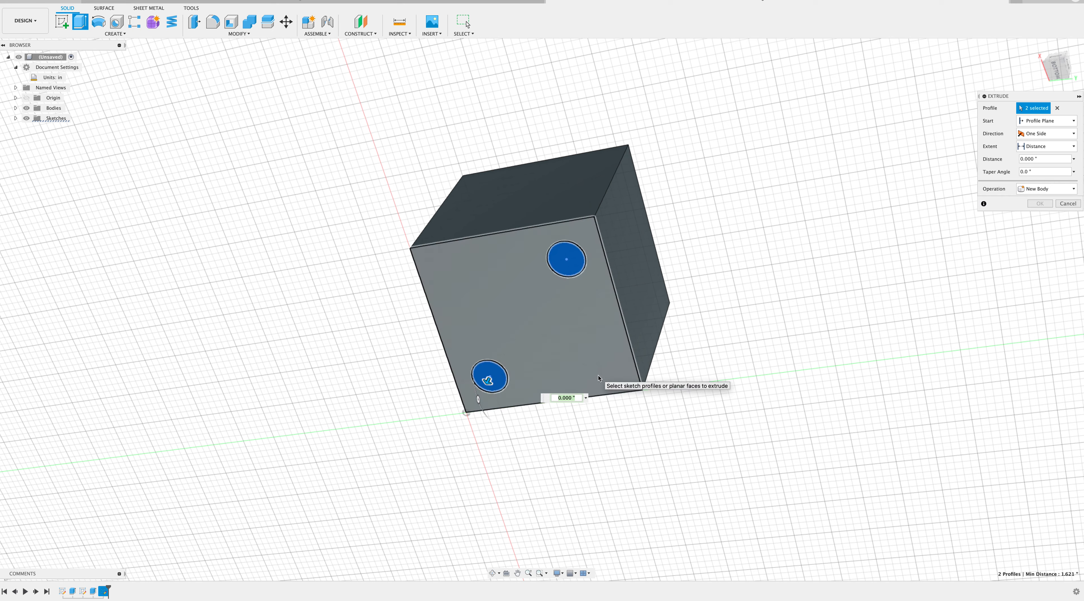
mouse_move(488, 381)
mouse_down()
mouse_move(477, 406)
mouse_move(493, 366)
mouse_up()
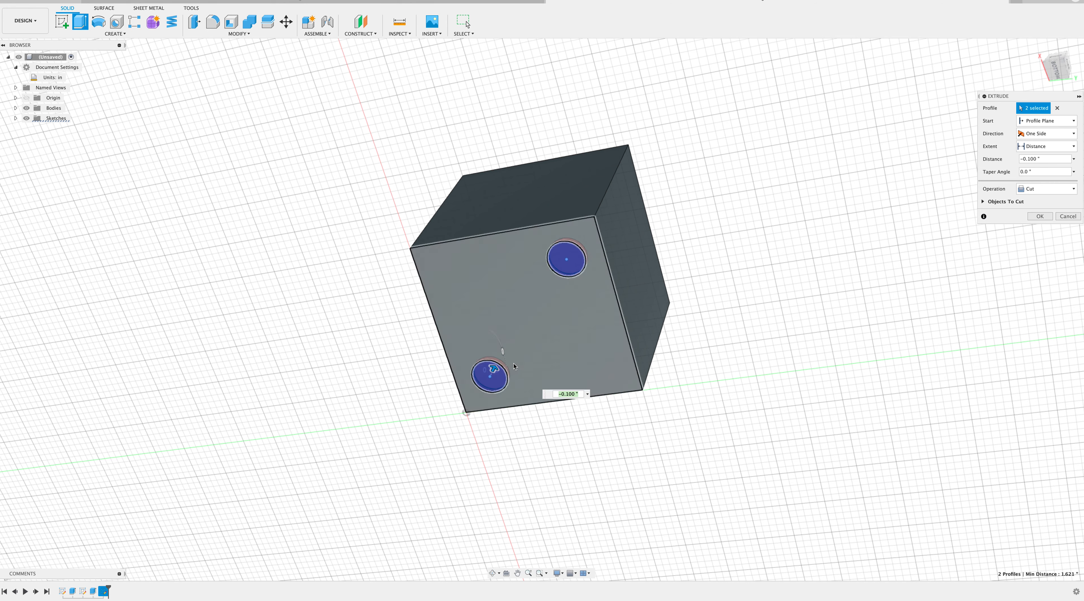
text(-.1)
click(1039, 216)
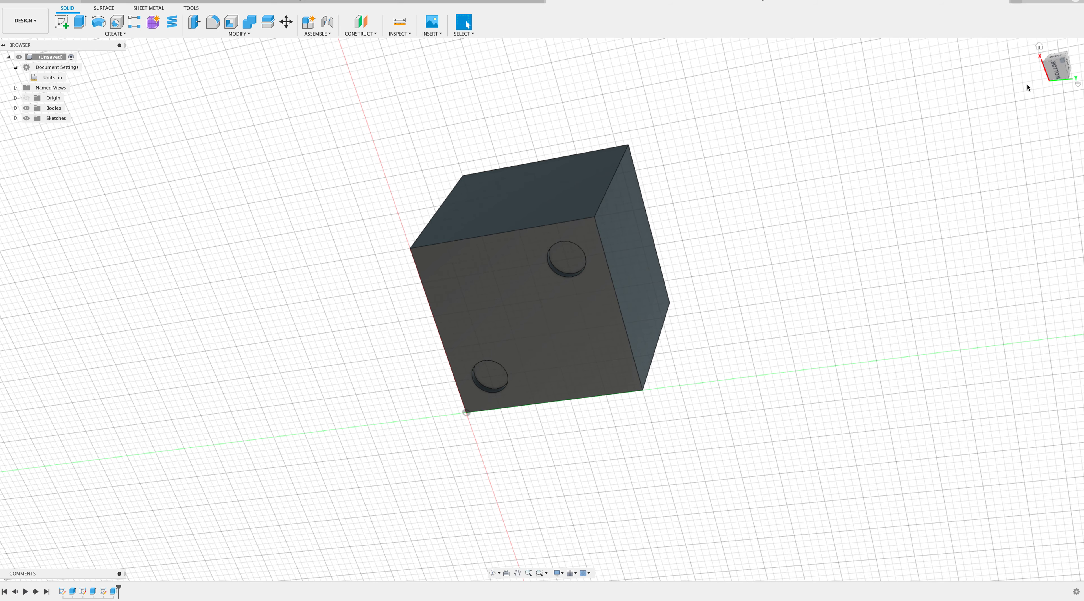
- Roll the design history back to before the bottom-face sketch and return it to the end
mouse_move(1061, 63)
mouse_down()
mouse_move(1046, 102)
mouse_move(1063, 68)
mouse_up()
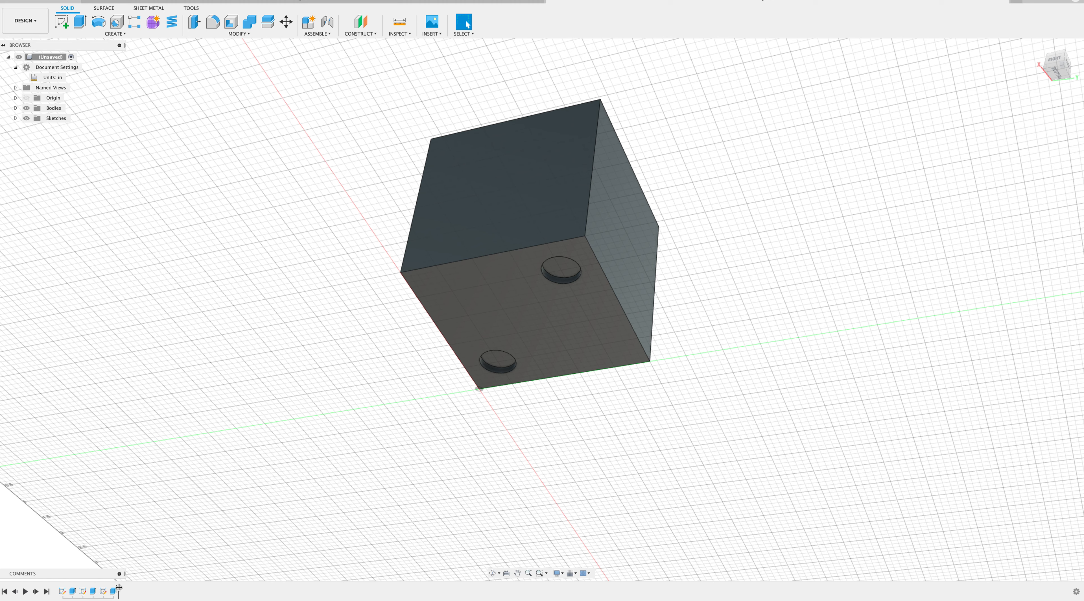
drag(118, 587, 98, 587)
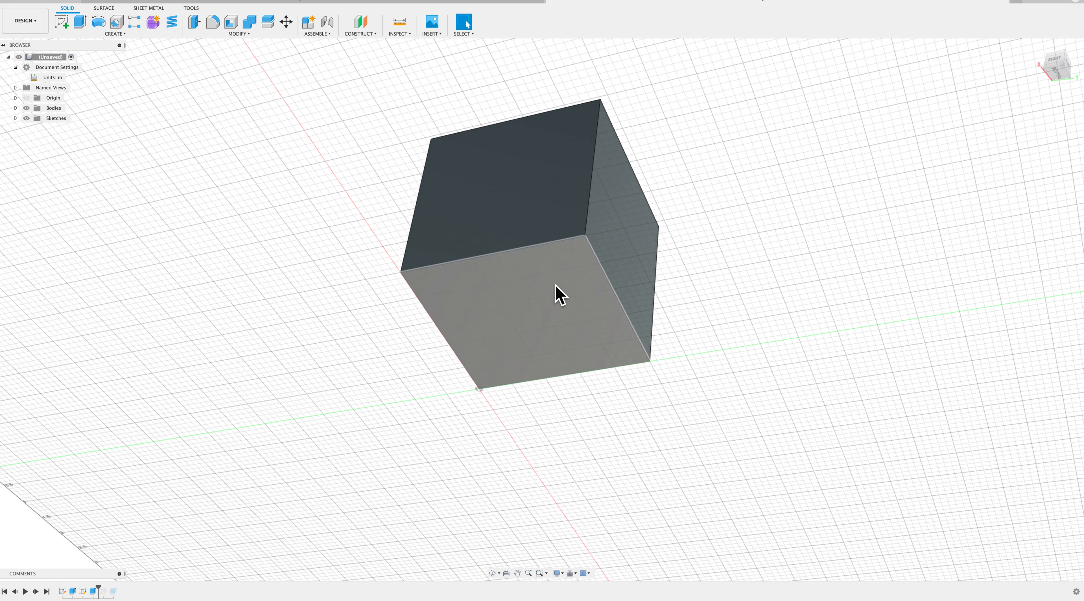
drag(99, 587, 118, 586)
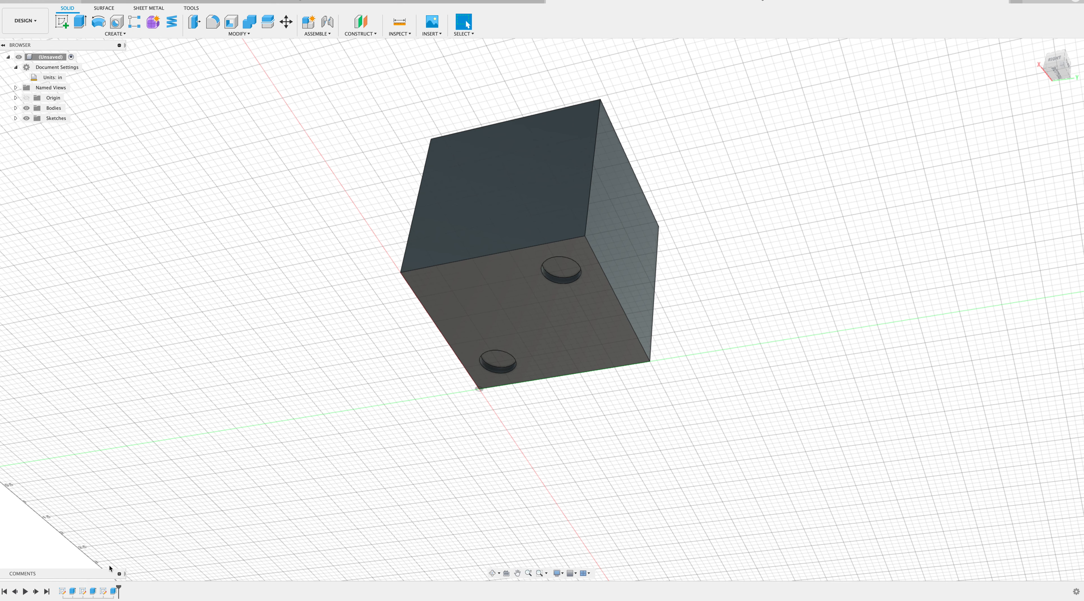
- Edit the bottom-face cut, try a distance of -0.4 in, and return it to -0.1 in before accepting
right_click(113, 591)
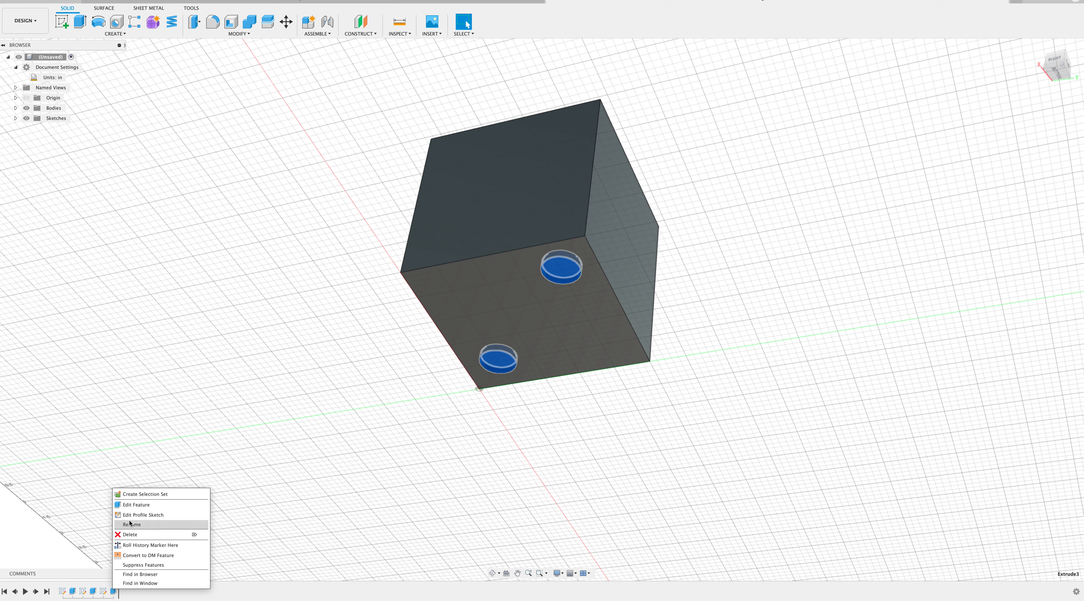
click(133, 504)
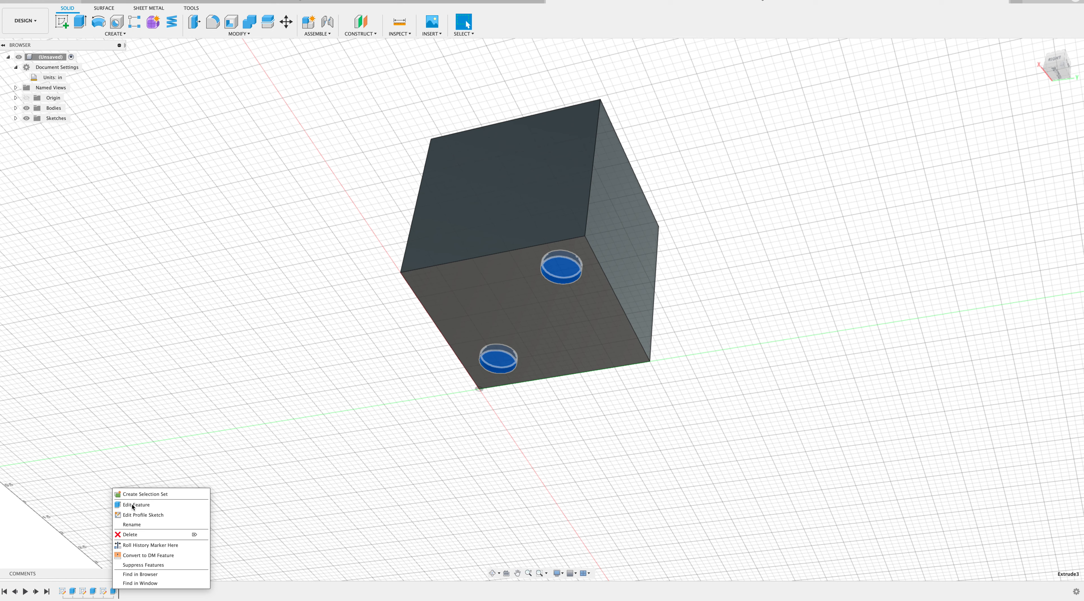
drag(499, 350, 503, 332)
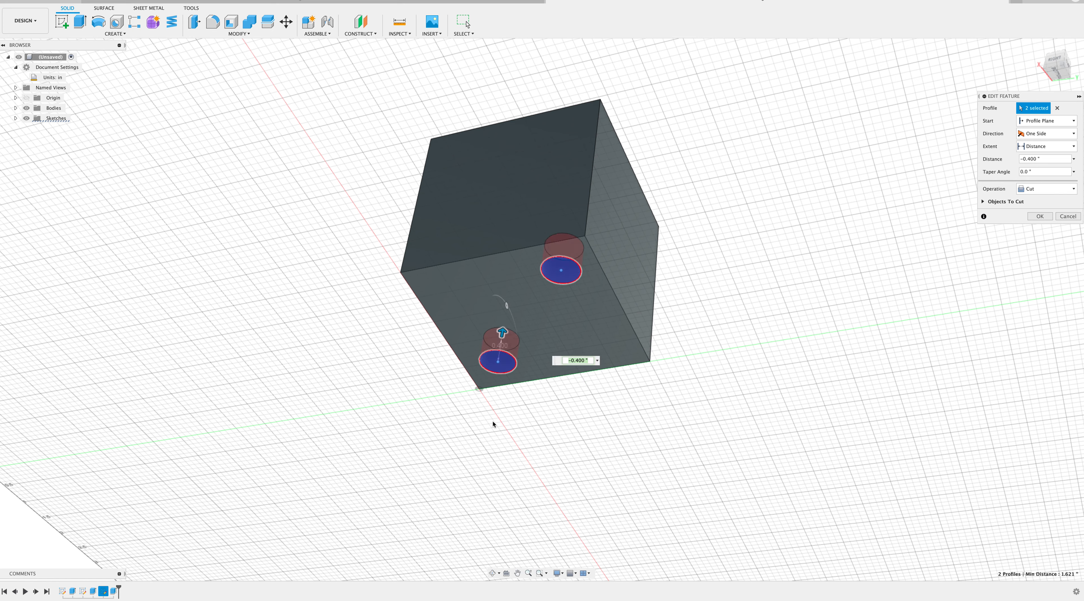
drag(503, 332, 504, 352)
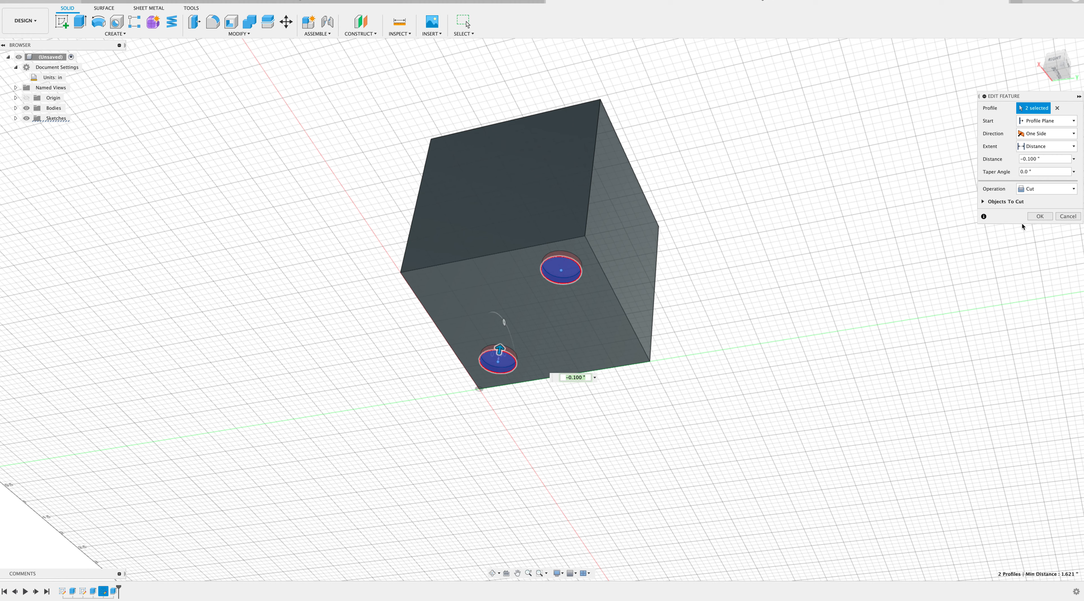
click(1036, 216)
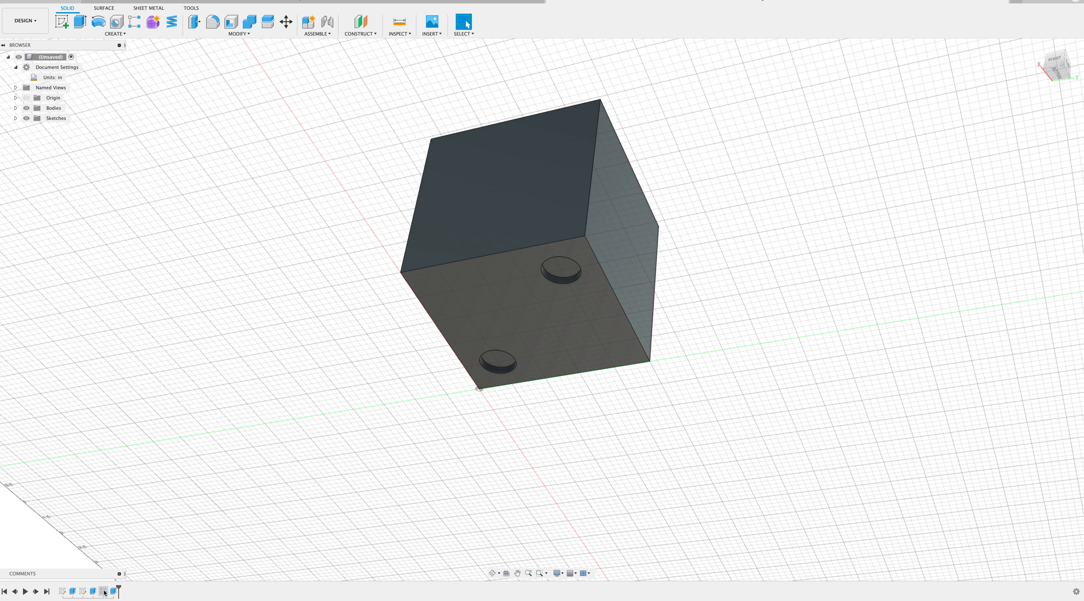
- Edit the bottom-face sketch to set the diameter of the circle nearest the origin to 0.6 in, and finish the sketch
right_click(105, 591)
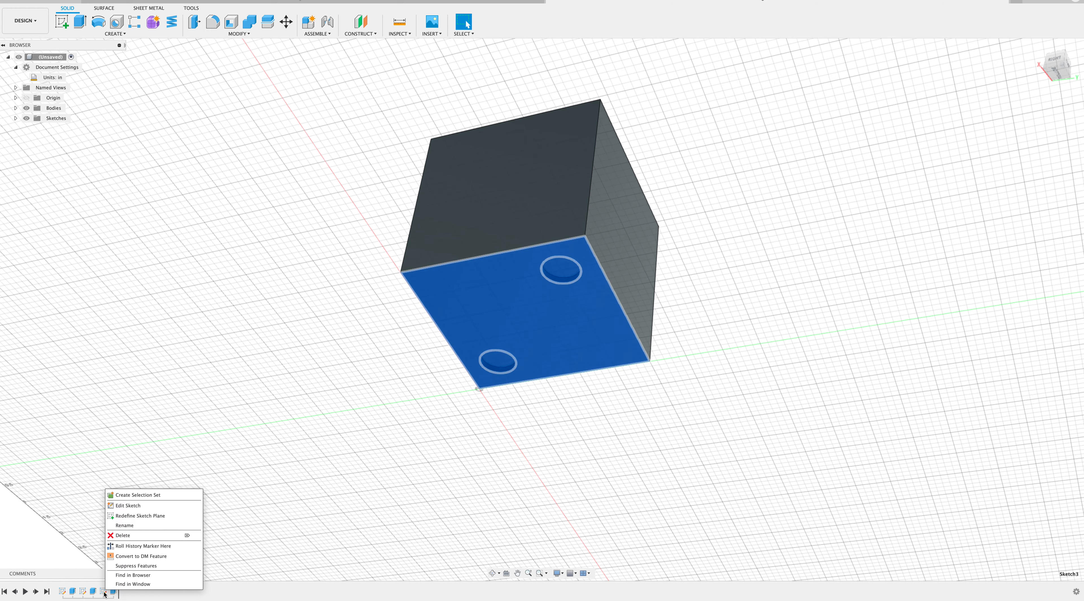
click(131, 505)
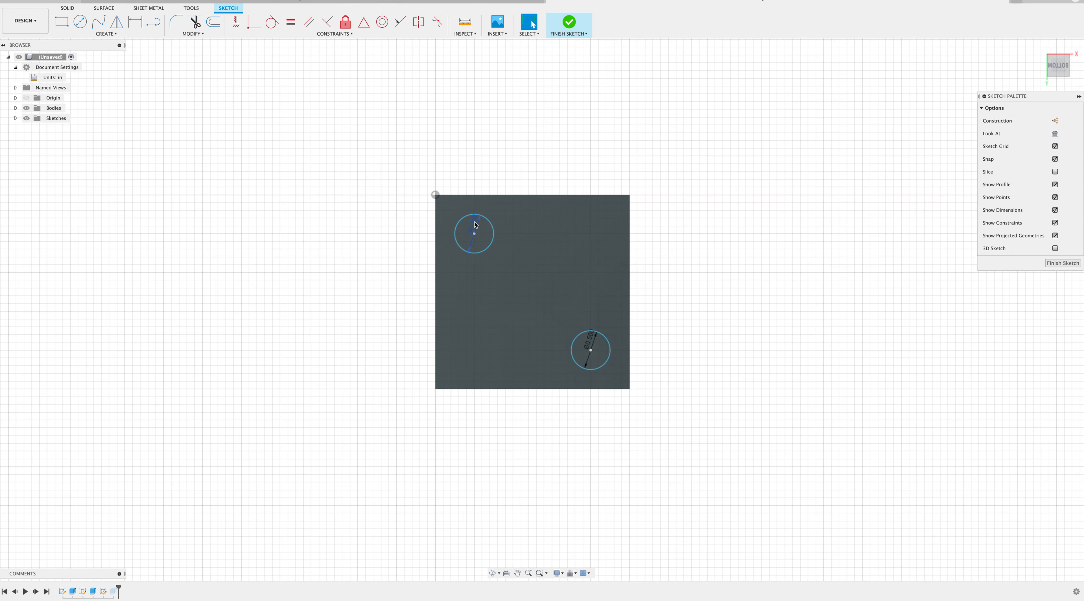
double_click(474, 223)
text(.6)
key(Return)
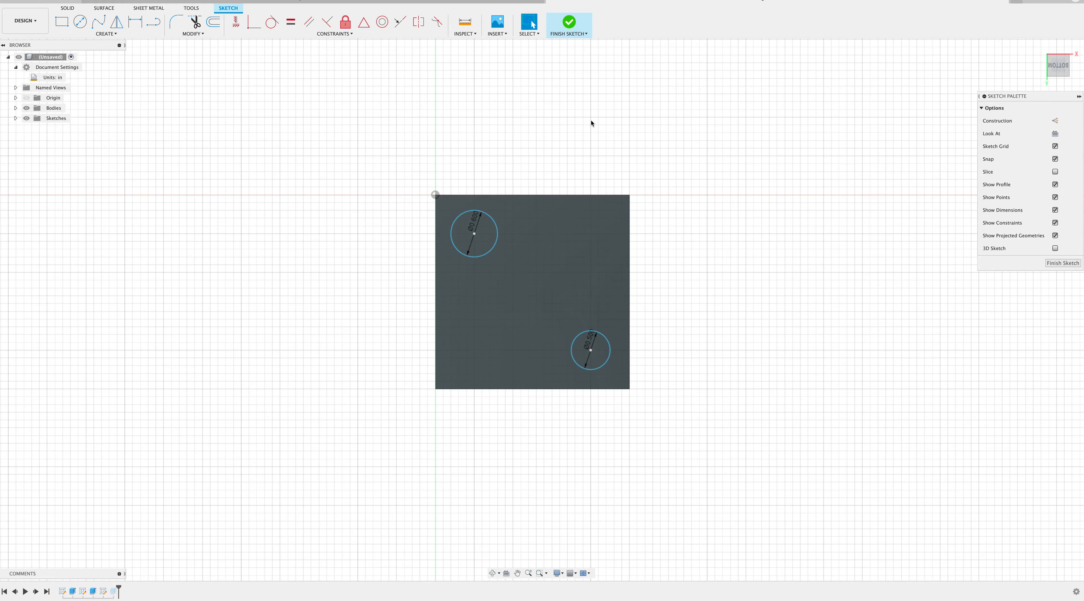
click(574, 20)
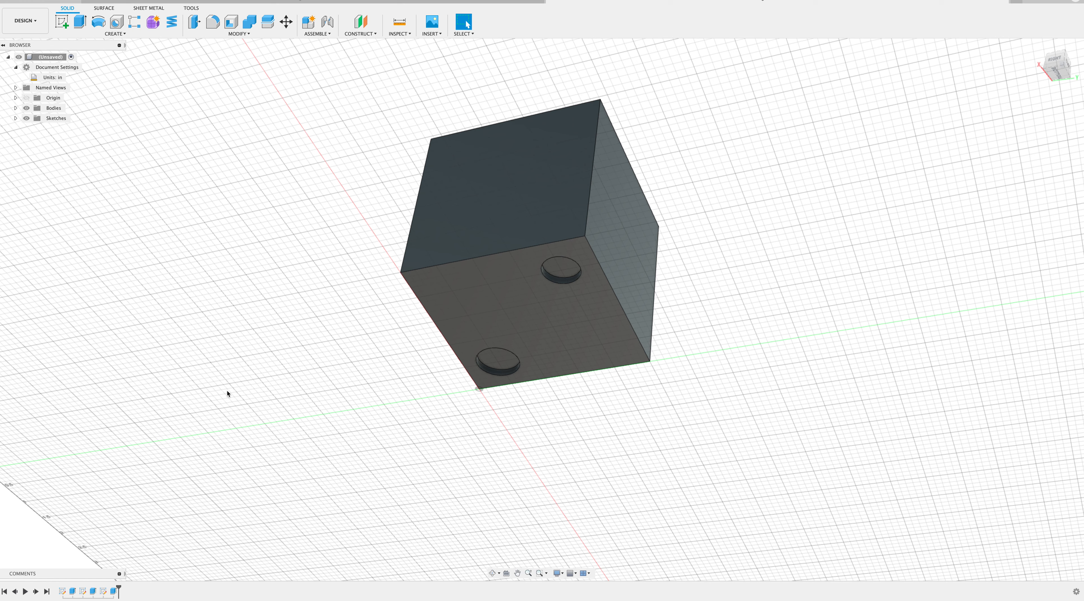
- Reopen the bottom-face sketch, set the diameter of the circle nearest the origin back to 0.5 in, and finish the sketch
right_click(104, 591)
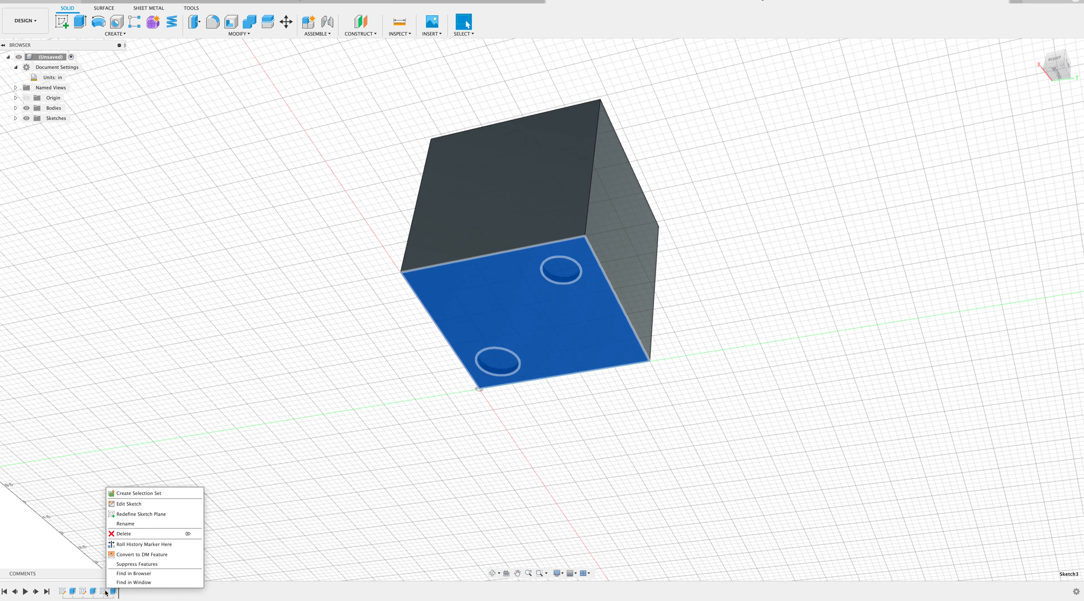
click(136, 504)
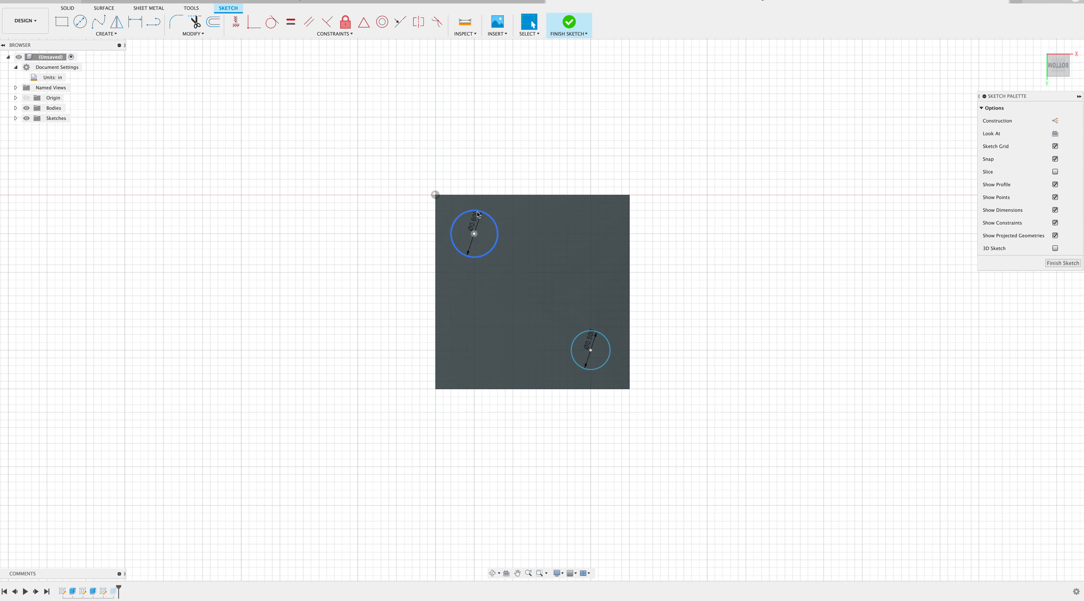
double_click(479, 216)
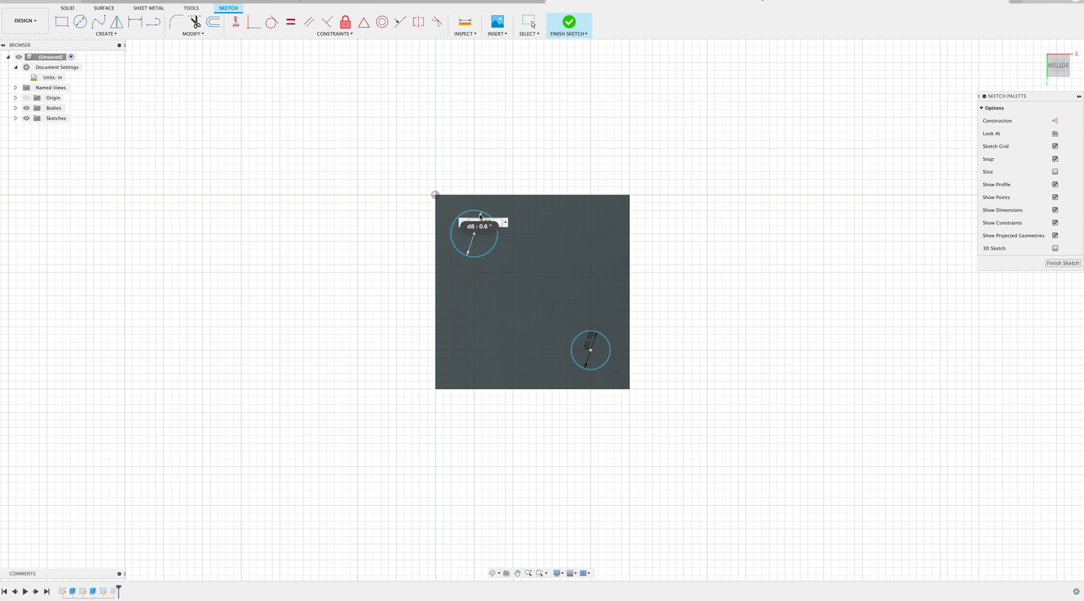
text(0.5)
key(Return)
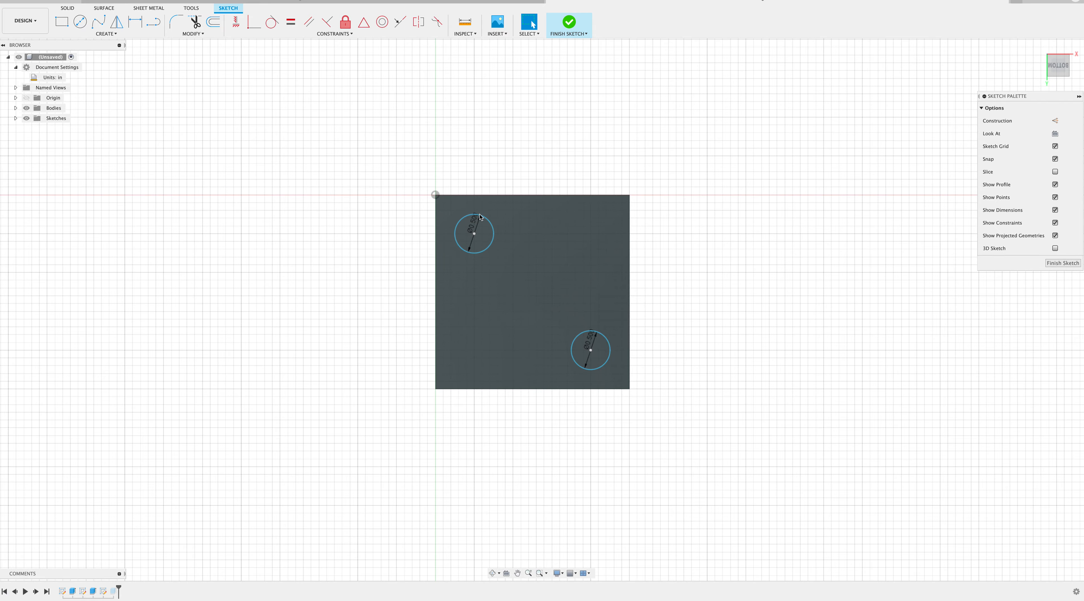
click(568, 22)
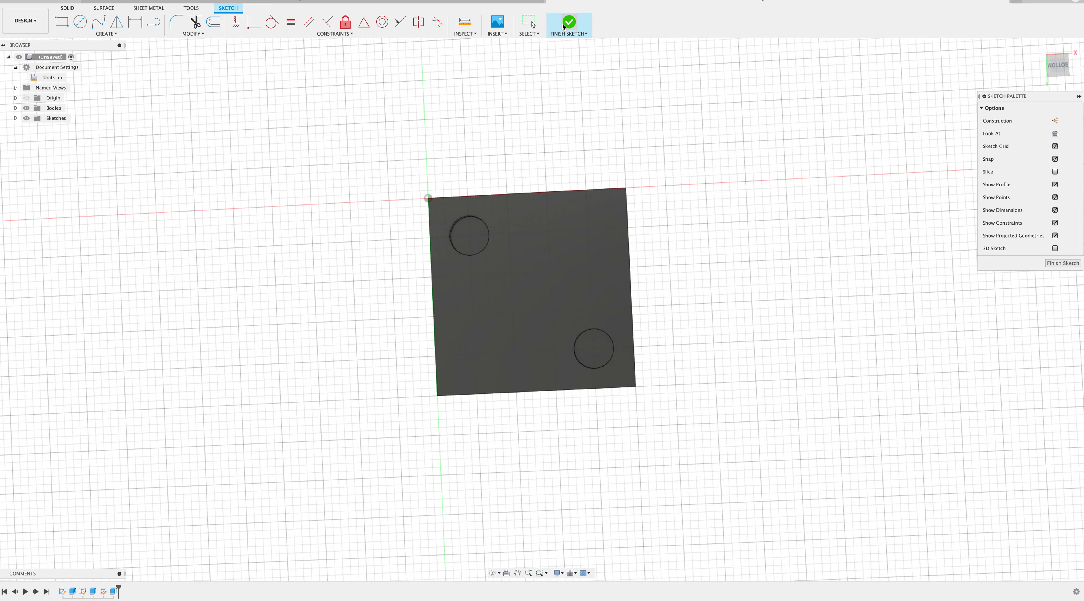